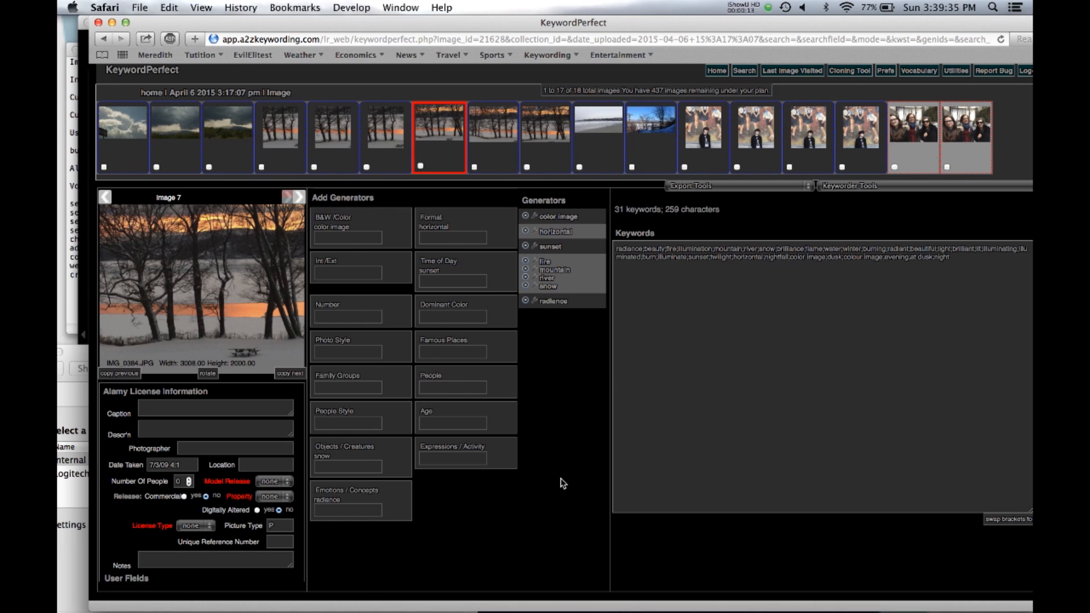
Step: Examine the suggestion lists for Photo Style, Famous Places, Family Groups and People, and view the keywords associated with the radiance generator
{"action": "left_click", "coordinate": [354, 352]}
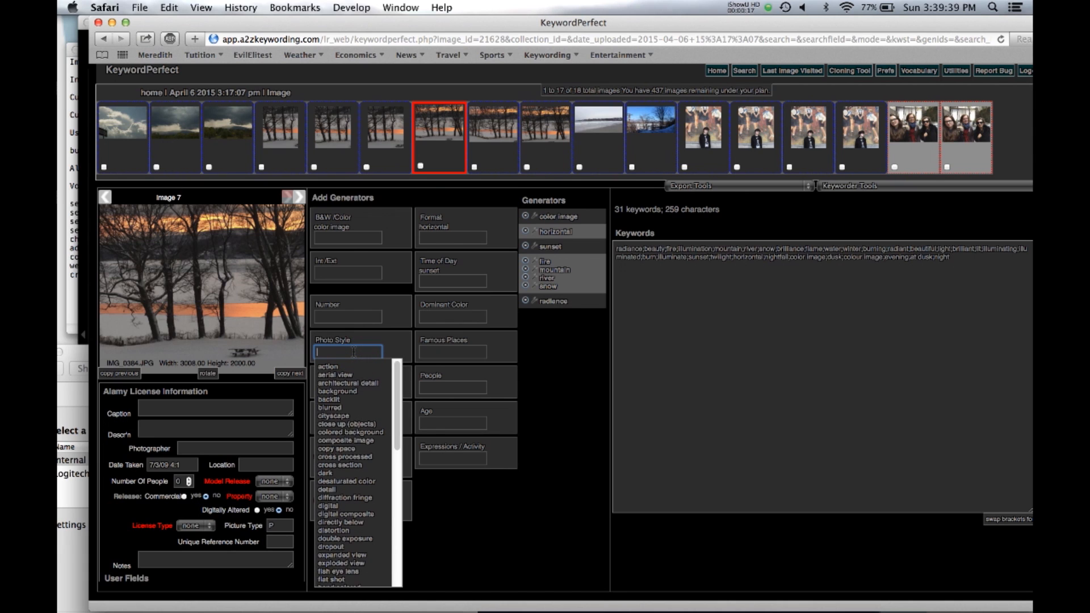
{"action": "key", "text": "Tab"}
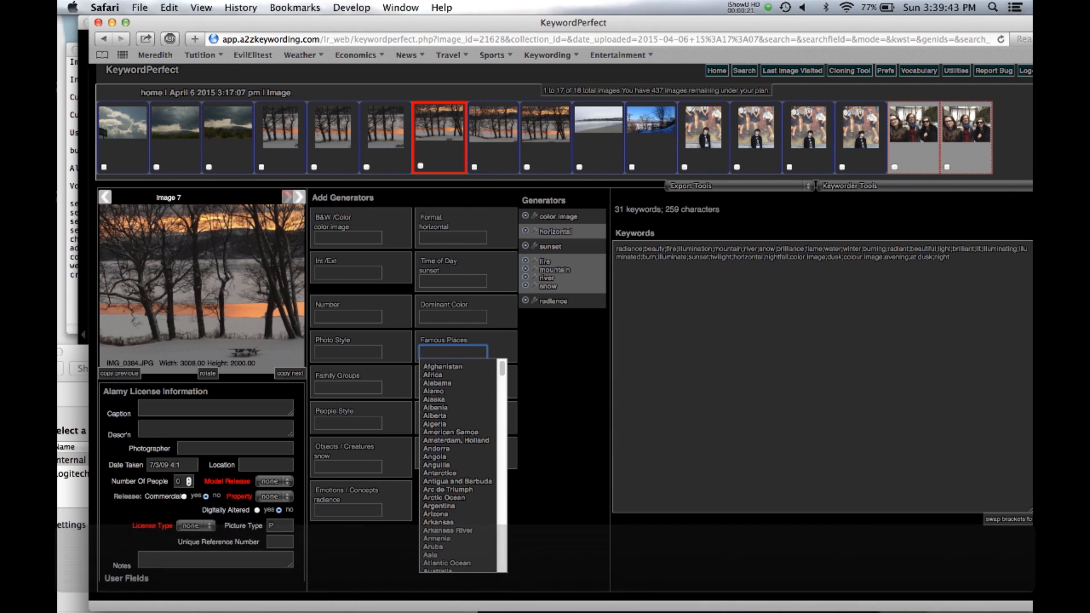
{"action": "key", "text": "Tab"}
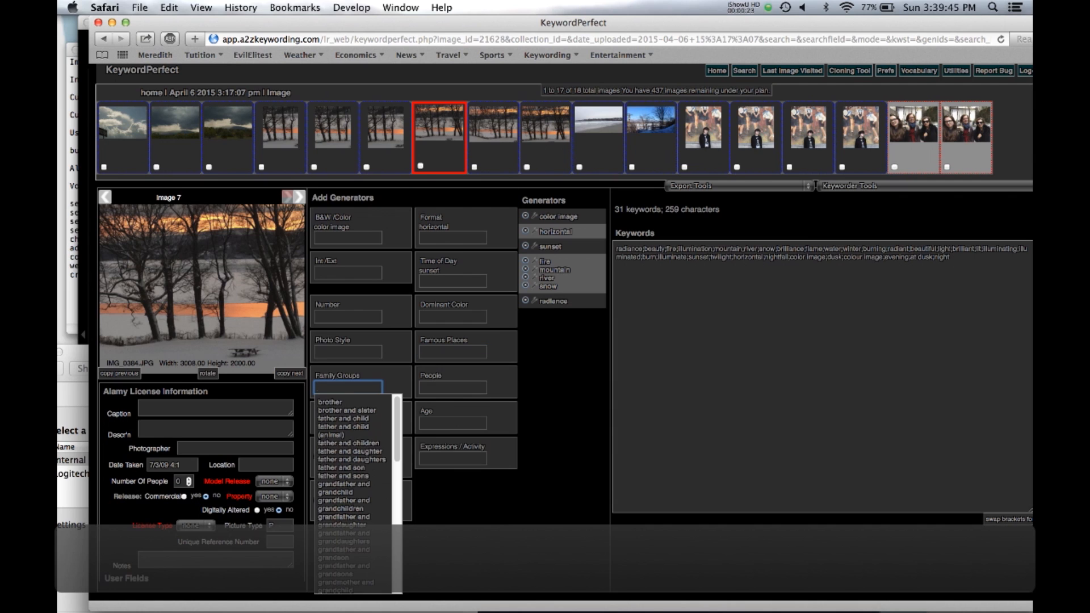
{"action": "key", "text": "Tab"}
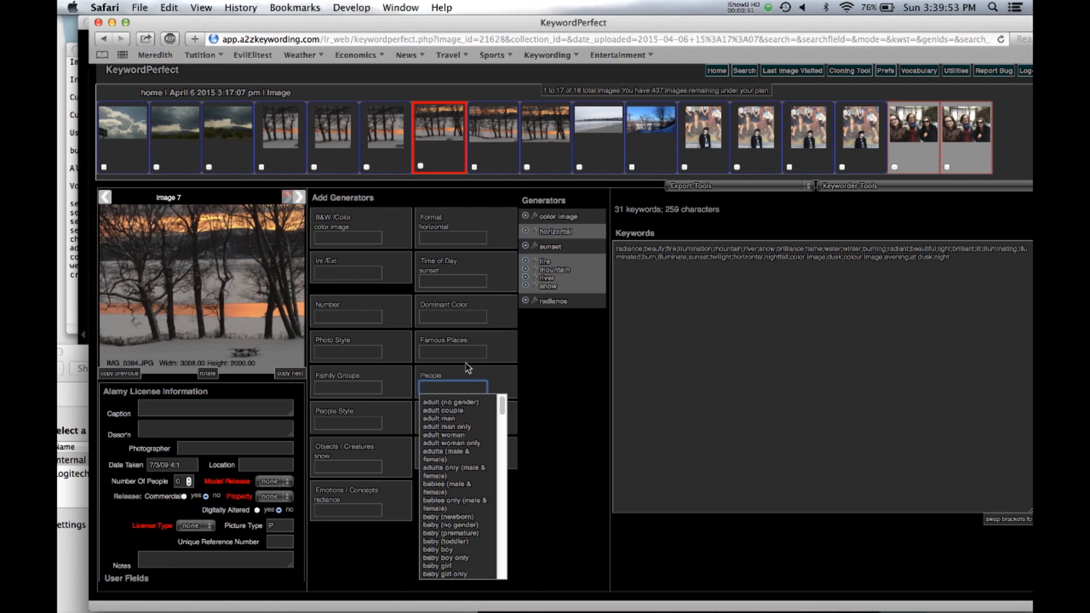
{"action": "left_click", "coordinate": [551, 302]}
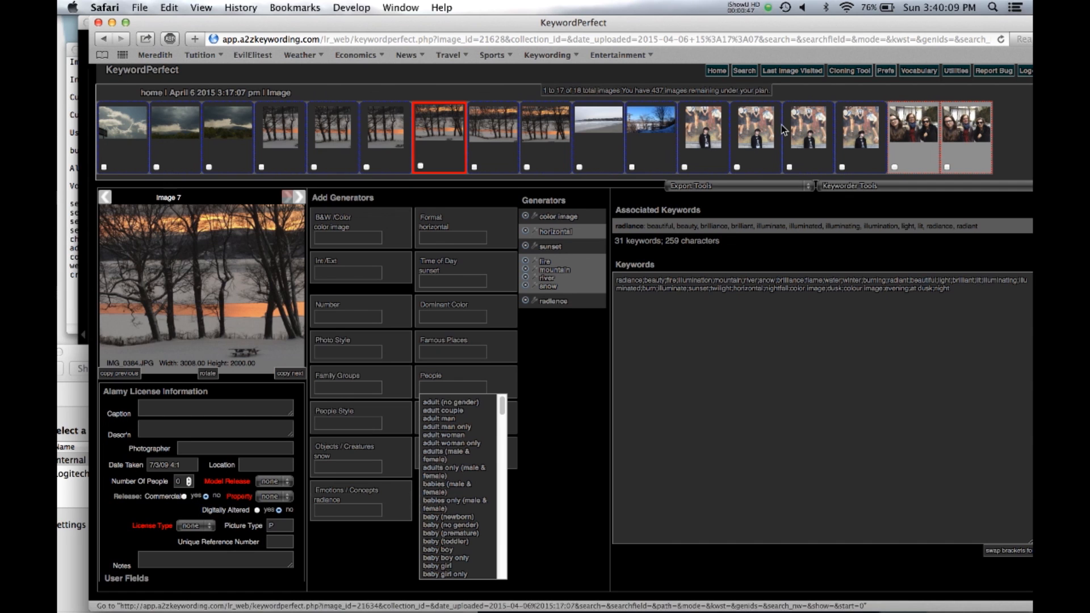
Step: Open the vocabulary editor and display the keywords of the generator "portrait (looking and smiling)"
{"action": "left_click", "coordinate": [918, 74]}
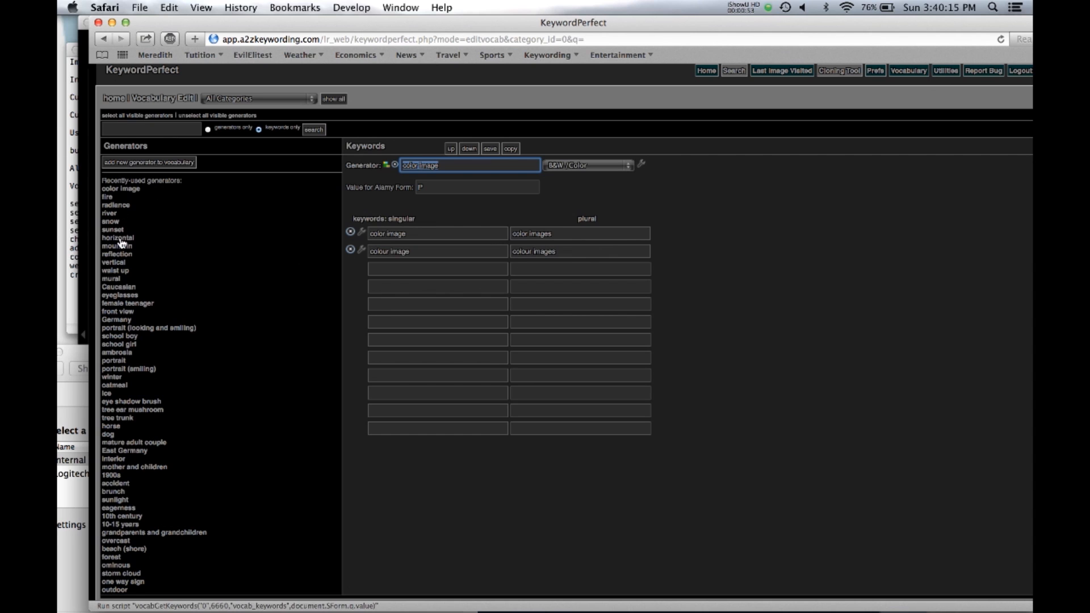
{"action": "left_click", "coordinate": [146, 328]}
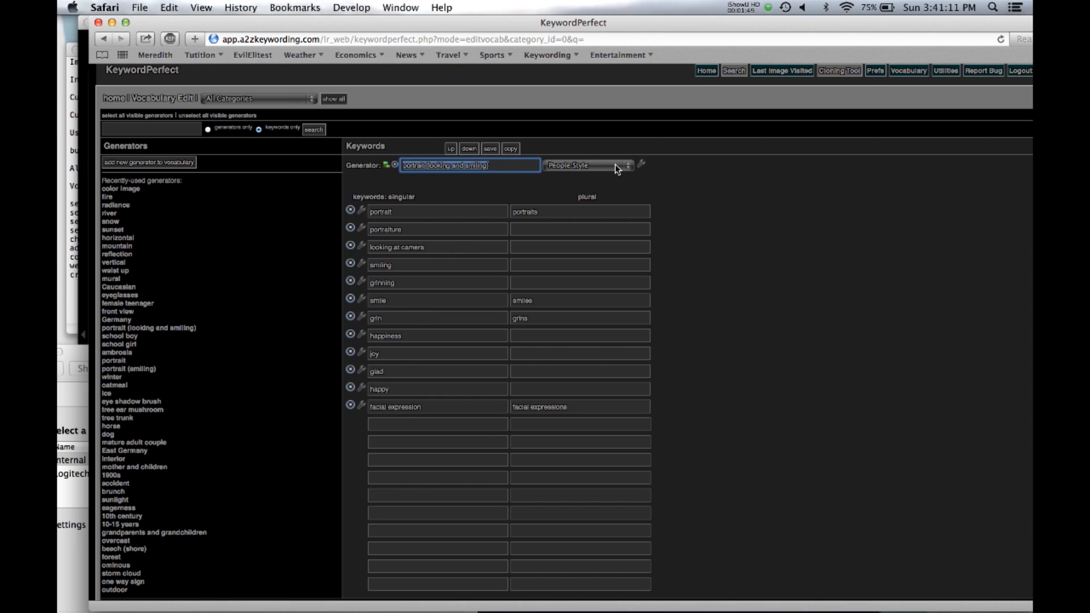
Step: Filter the vocabulary by the Family Groups category and look through all its generators
{"action": "left_click", "coordinate": [310, 102]}
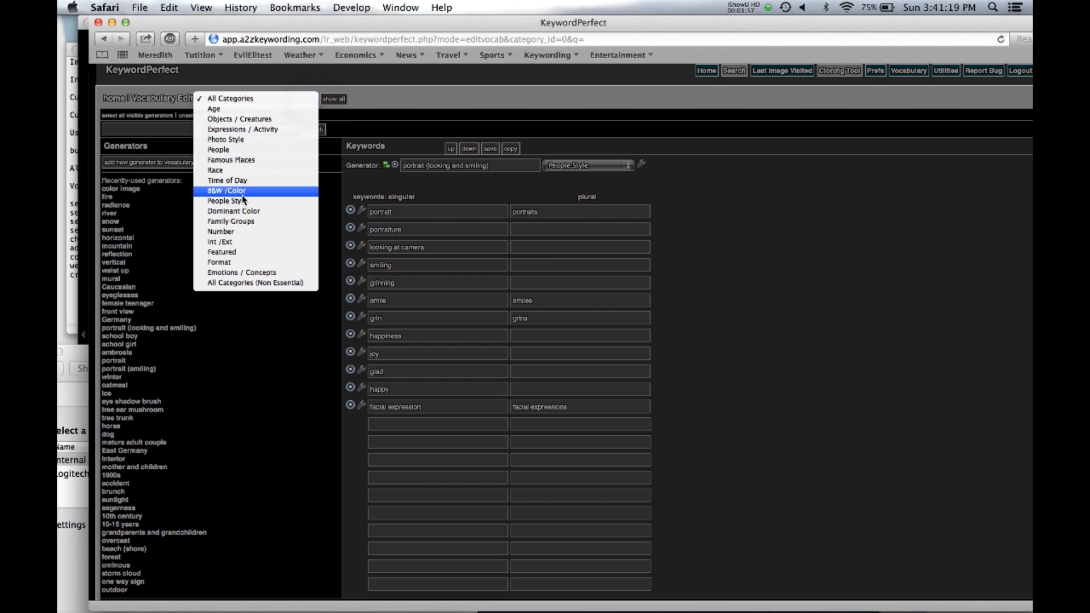
{"action": "left_click", "coordinate": [243, 222]}
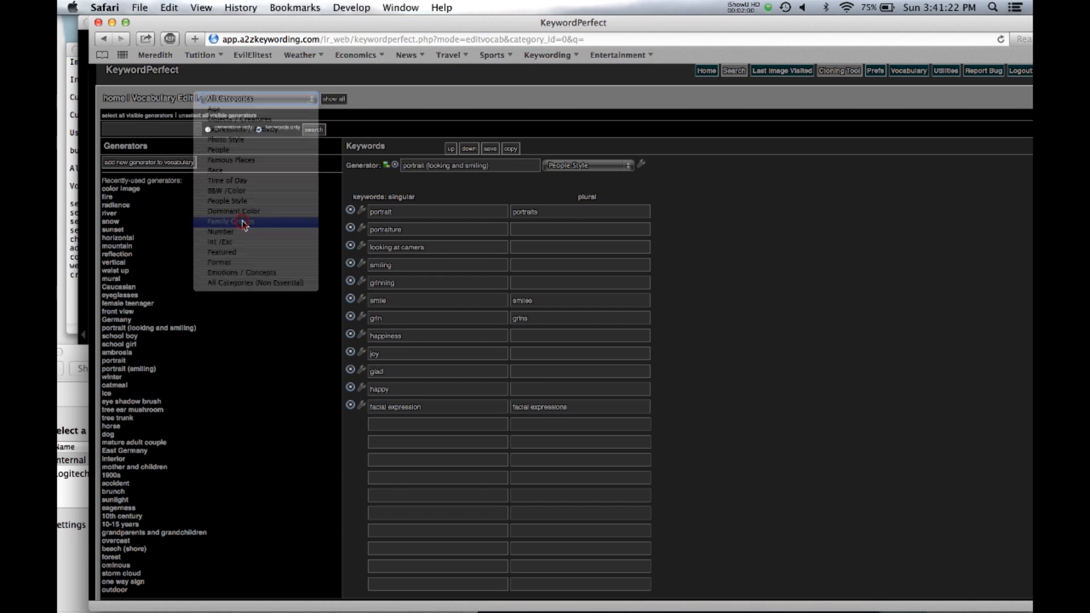
{"action": "left_click", "coordinate": [334, 99]}
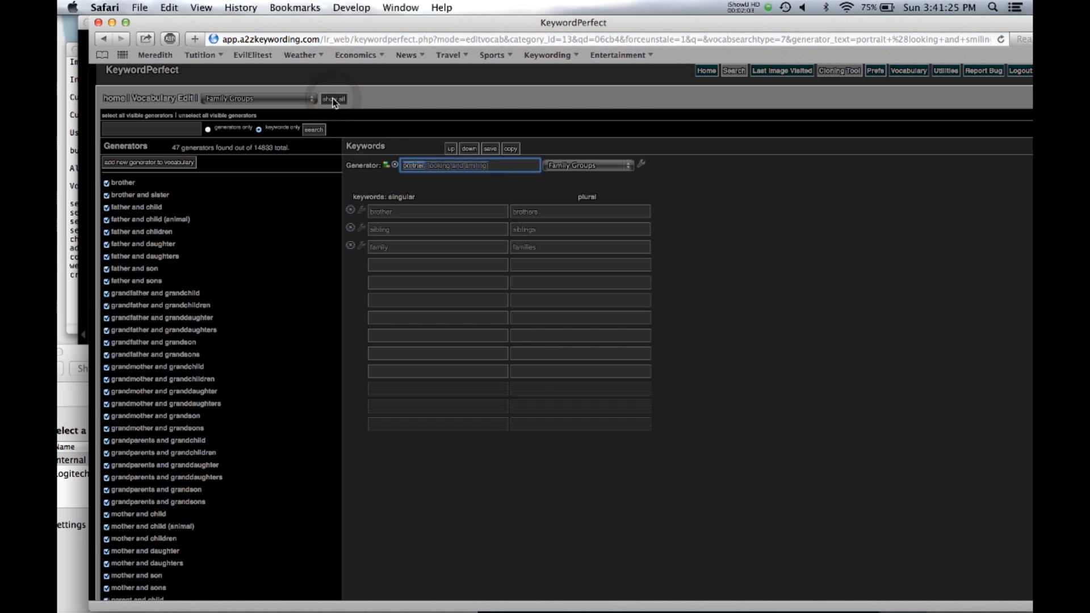
{"action": "scroll", "coordinate": [240, 395], "scroll_direction": "down", "scroll_amount": 5}
{"action": "scroll", "coordinate": [241, 394], "scroll_direction": "up", "scroll_amount": 5}
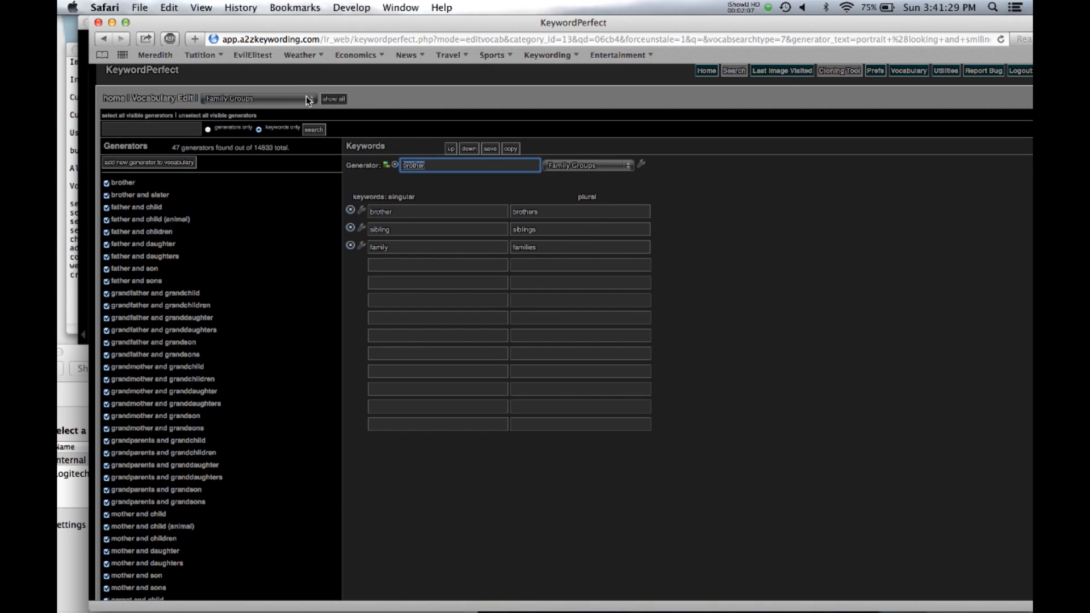
Step: Show all vocabulary generators in the Famous Places category
{"action": "left_click", "coordinate": [307, 101]}
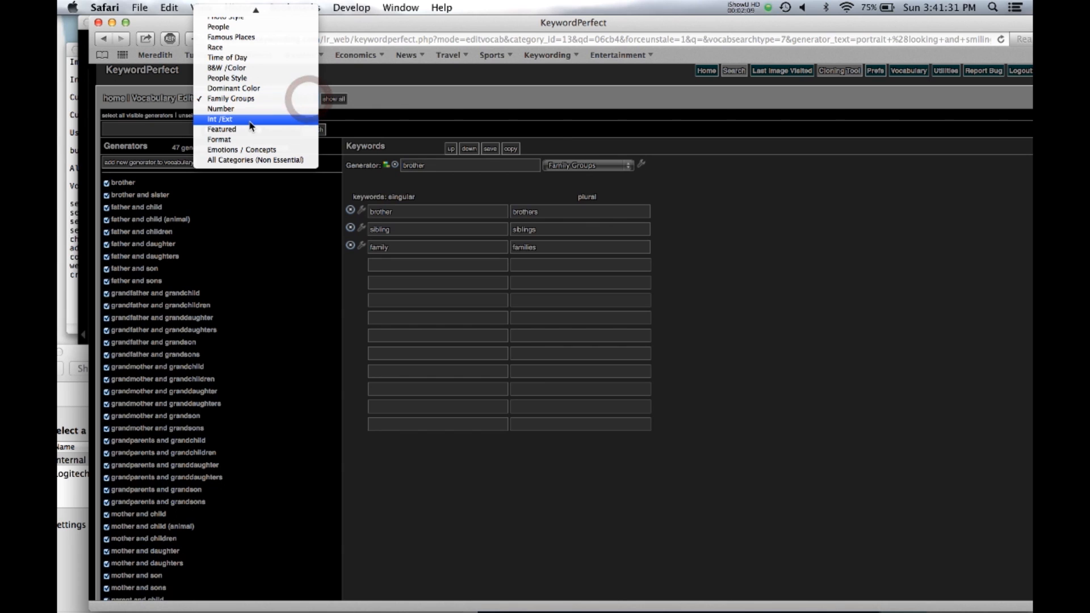
{"action": "left_click", "coordinate": [247, 38]}
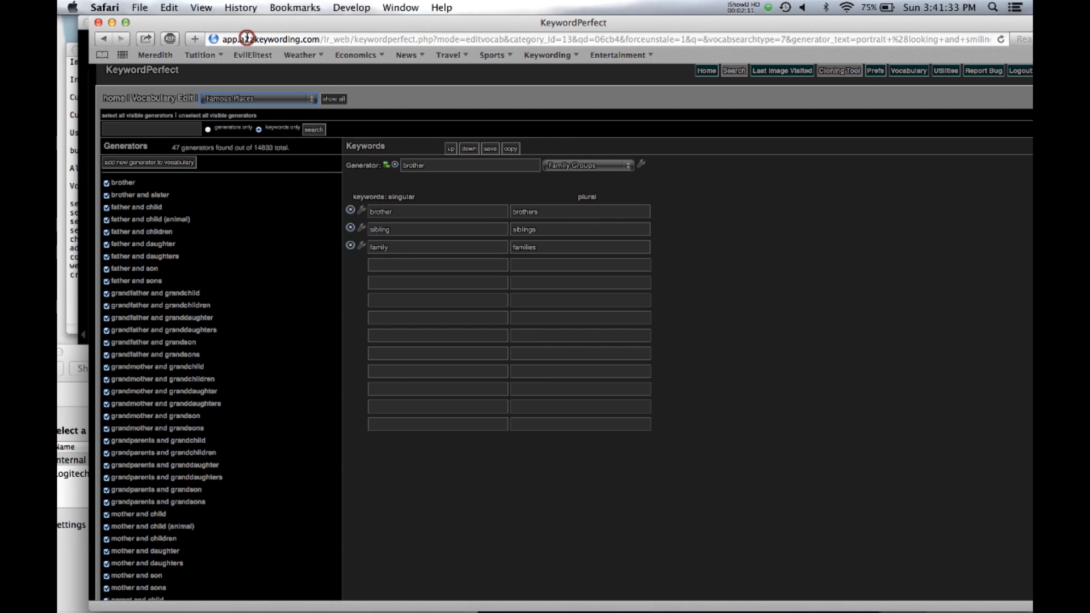
{"action": "left_click", "coordinate": [334, 99]}
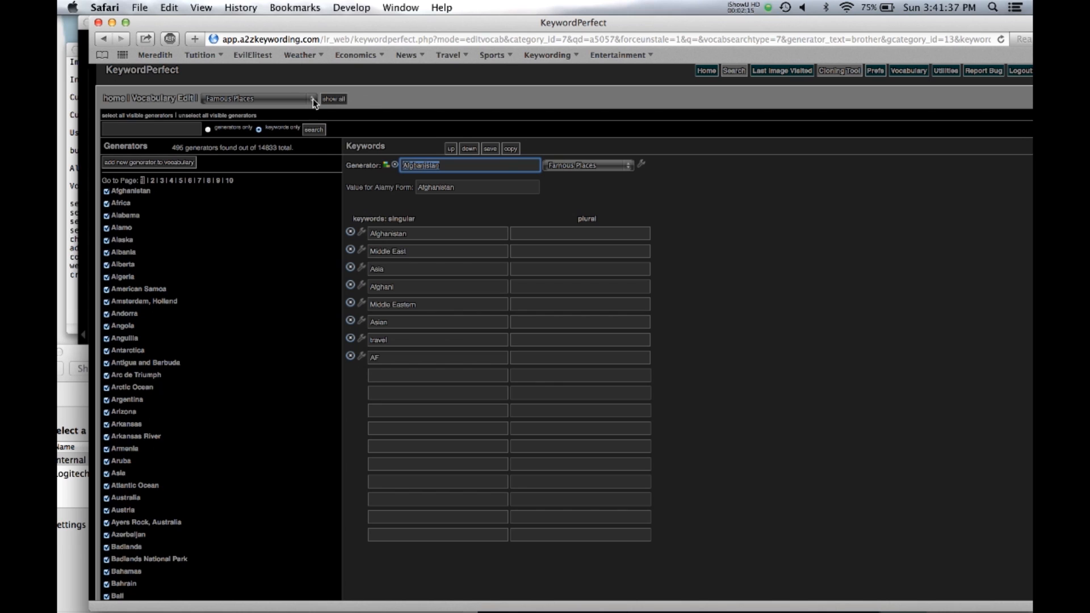
Step: Filter the vocabulary by the People category and look through all its generators
{"action": "left_click", "coordinate": [312, 99]}
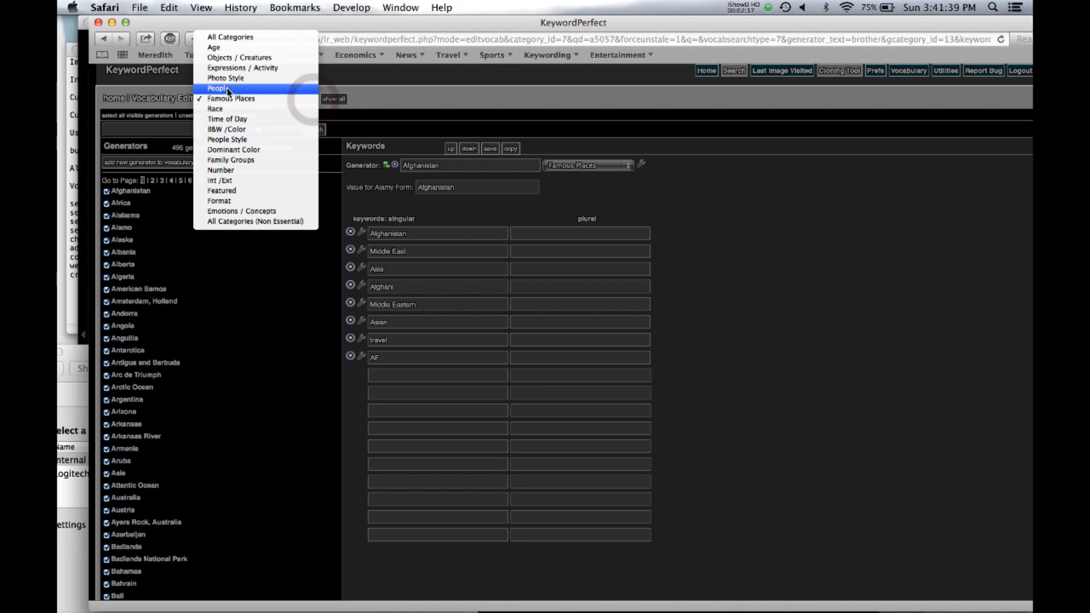
{"action": "left_click", "coordinate": [227, 89]}
{"action": "left_click", "coordinate": [334, 99]}
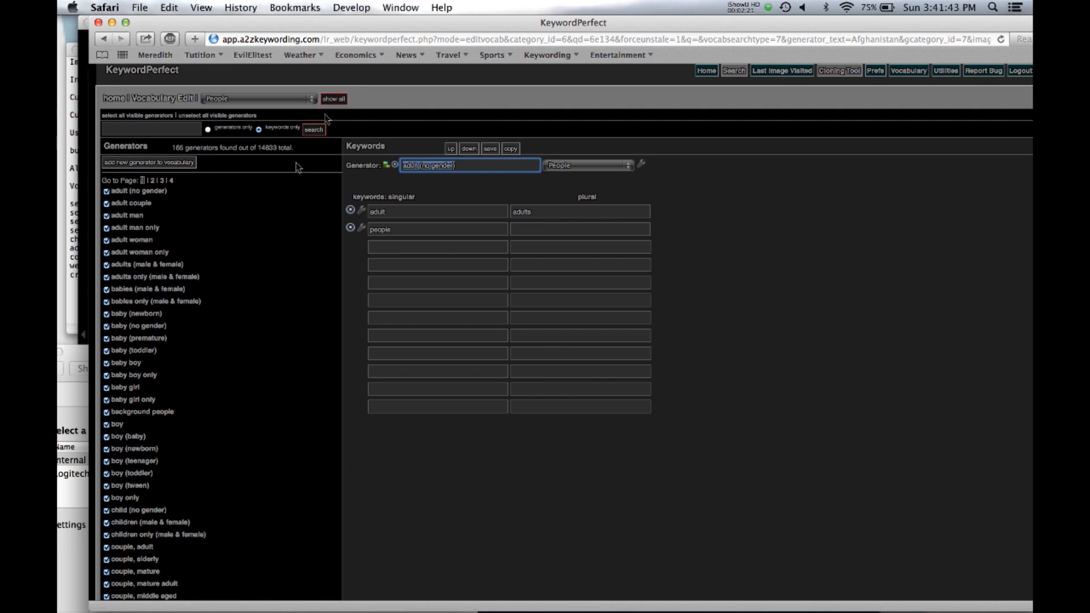
{"action": "scroll", "coordinate": [251, 308], "scroll_direction": "down", "scroll_amount": 5}
{"action": "scroll", "coordinate": [251, 307], "scroll_direction": "up", "scroll_amount": 5}
Step: In the category preferences, add a category named Poodles with weight 1 and entry order 22, and save the categories
{"action": "left_click", "coordinate": [875, 71]}
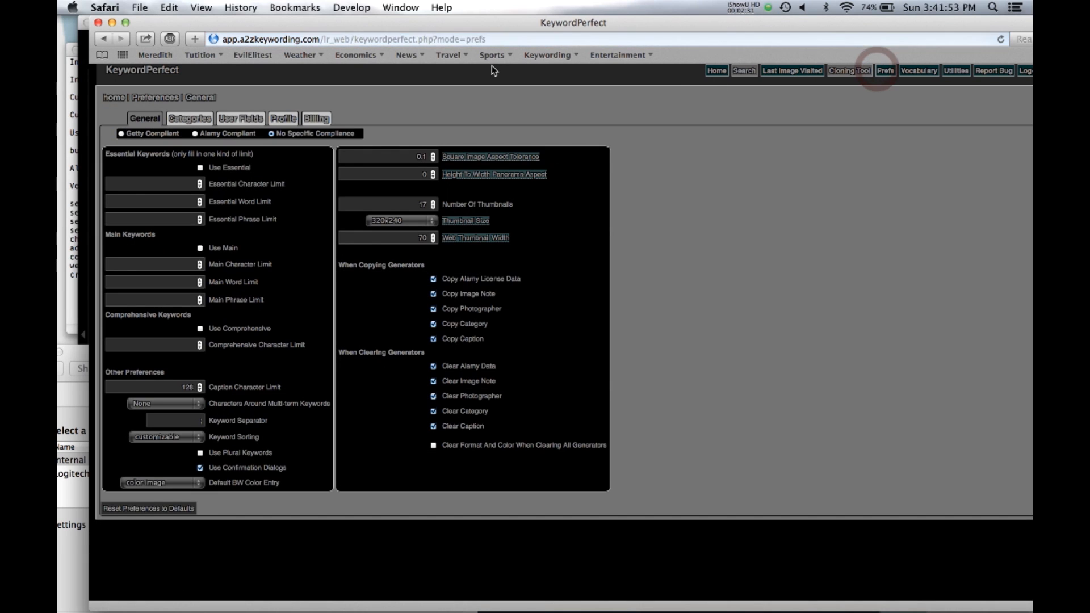
{"action": "left_click", "coordinate": [189, 118]}
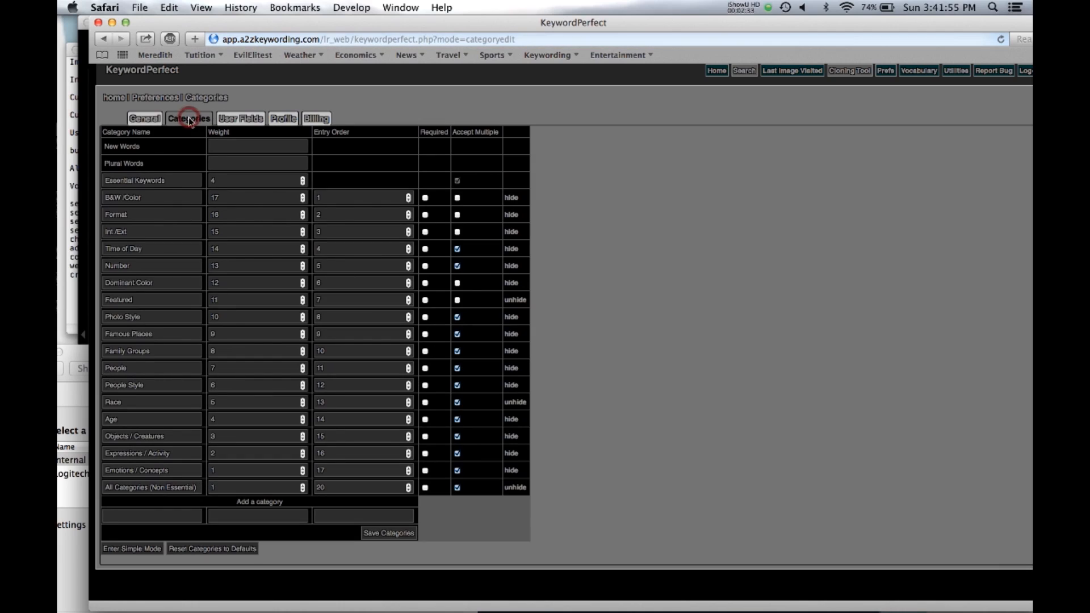
{"action": "left_click", "coordinate": [158, 518]}
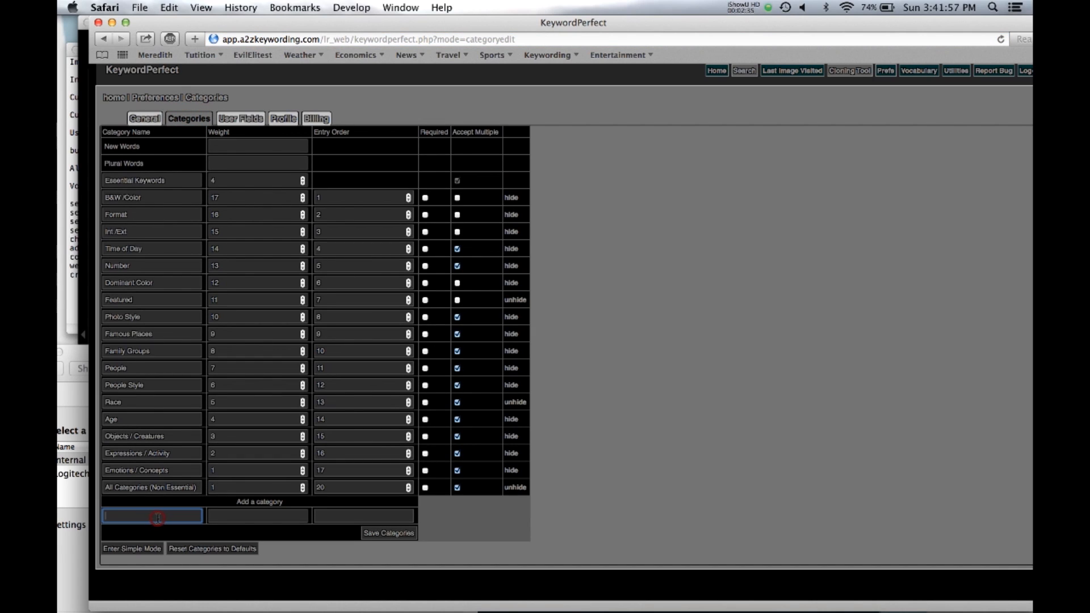
{"action": "type", "text": "Poodles"}
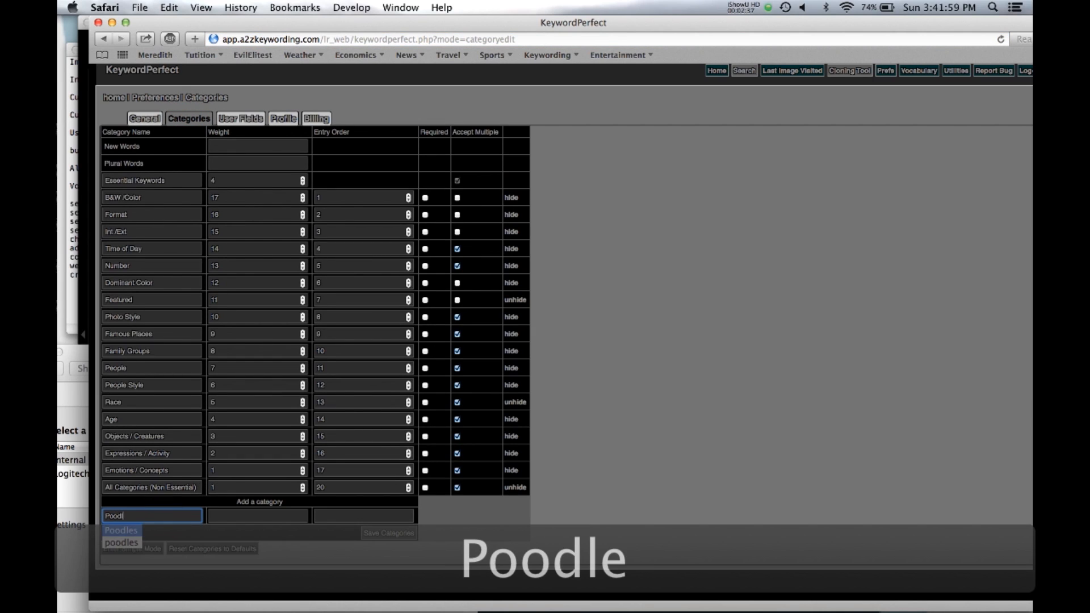
{"action": "key", "text": "BackSpace"}
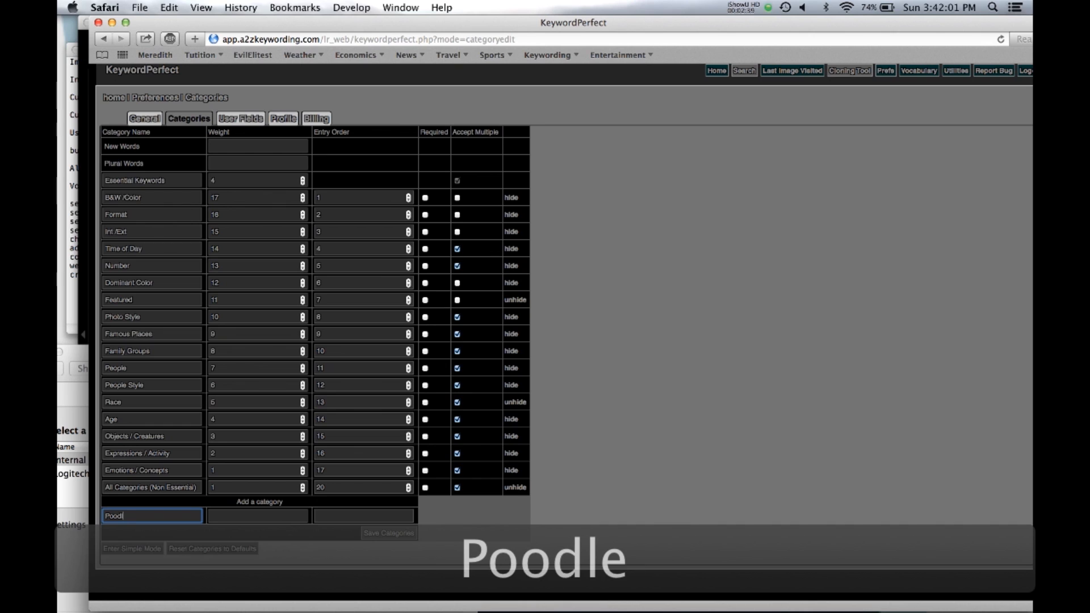
{"action": "type", "text": "es"}
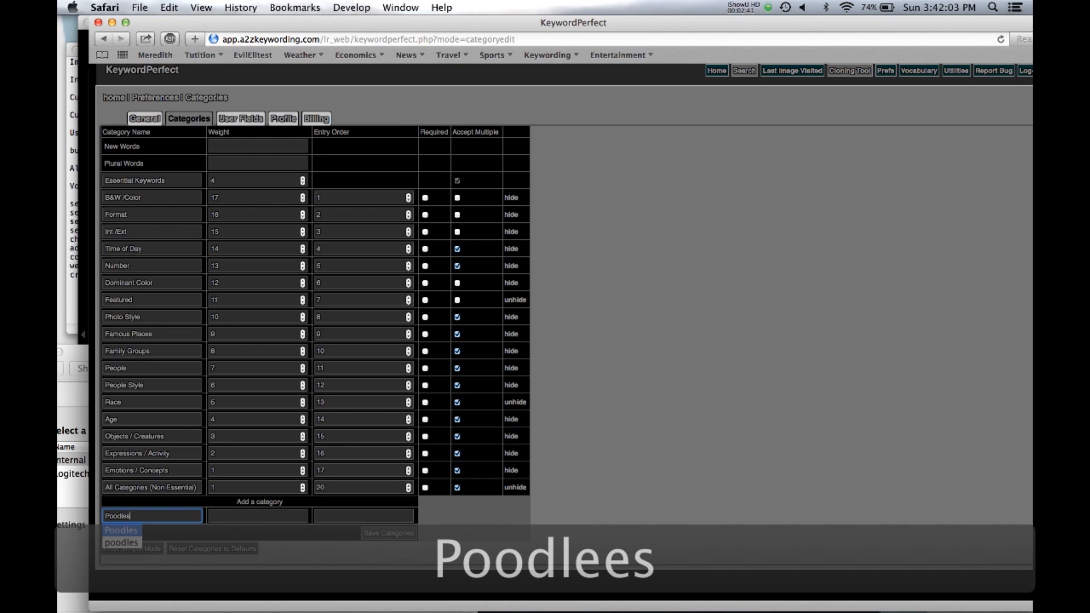
{"action": "key", "text": "Tab"}
{"action": "type", "text": "1"}
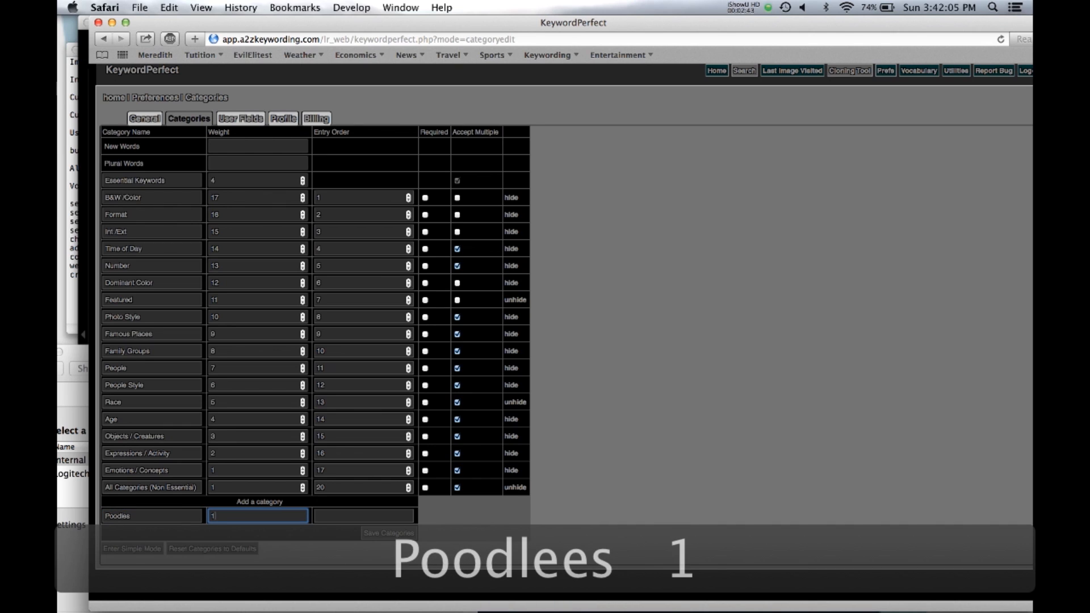
{"action": "key", "text": "Tab"}
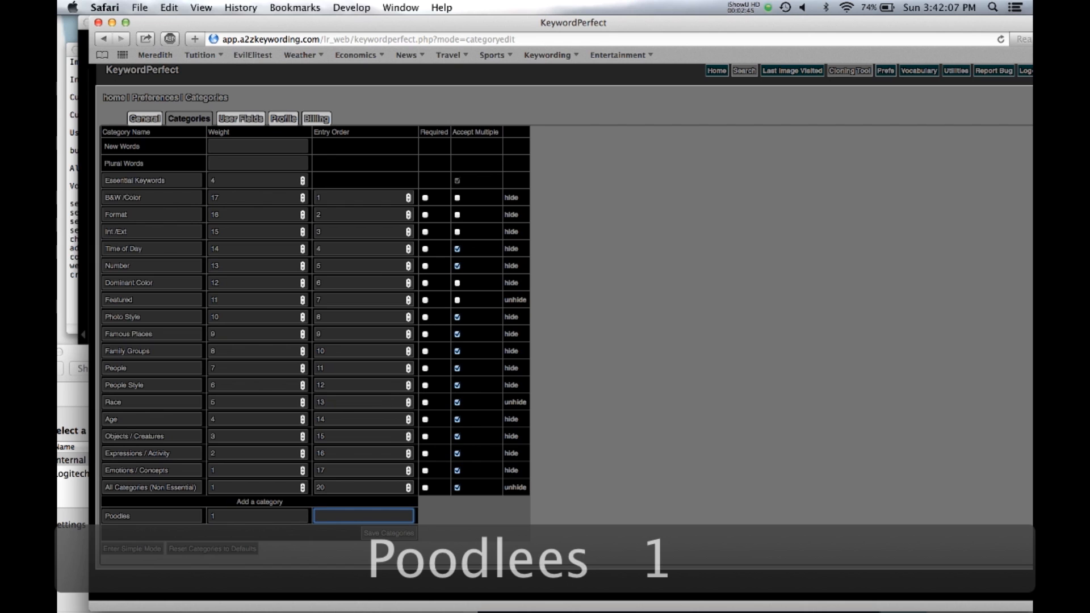
{"action": "type", "text": "22"}
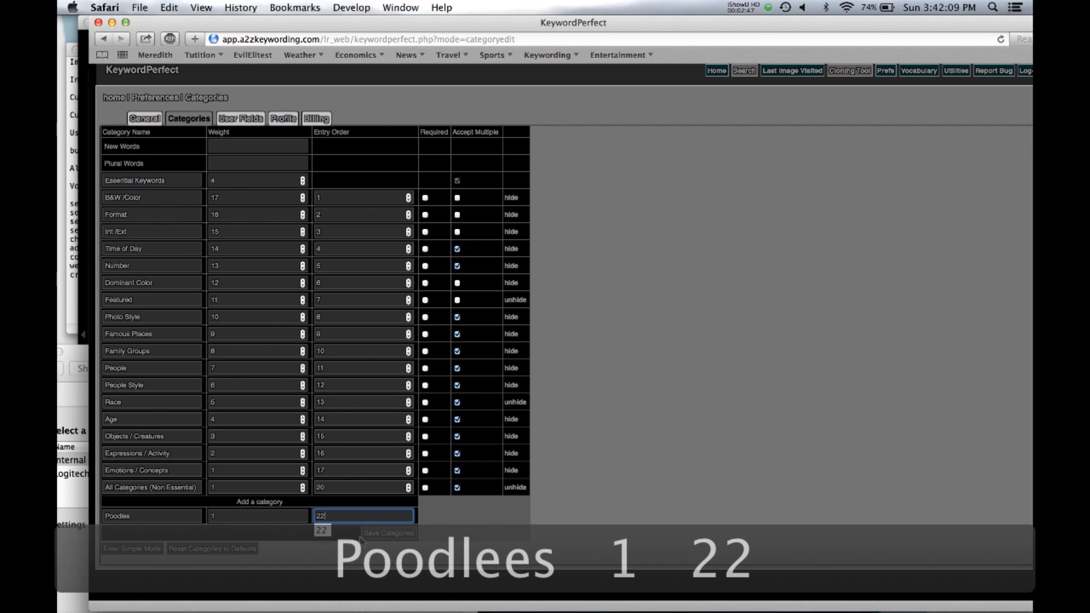
{"action": "left_click", "coordinate": [392, 535]}
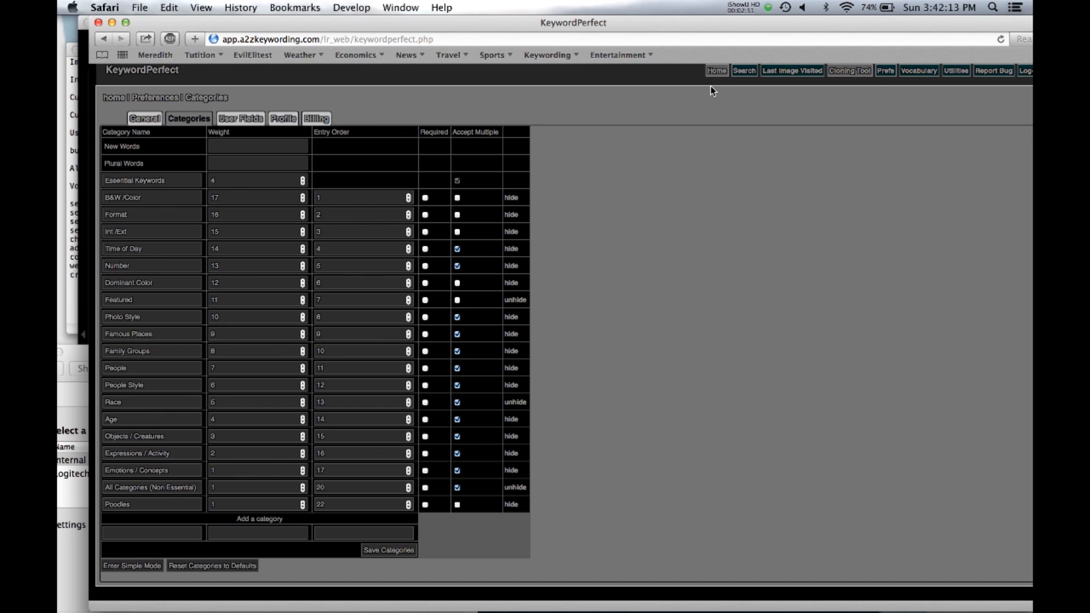
Step: Reopen the last visited image and view the suggestions offered for its Poodles field
{"action": "left_click", "coordinate": [793, 72]}
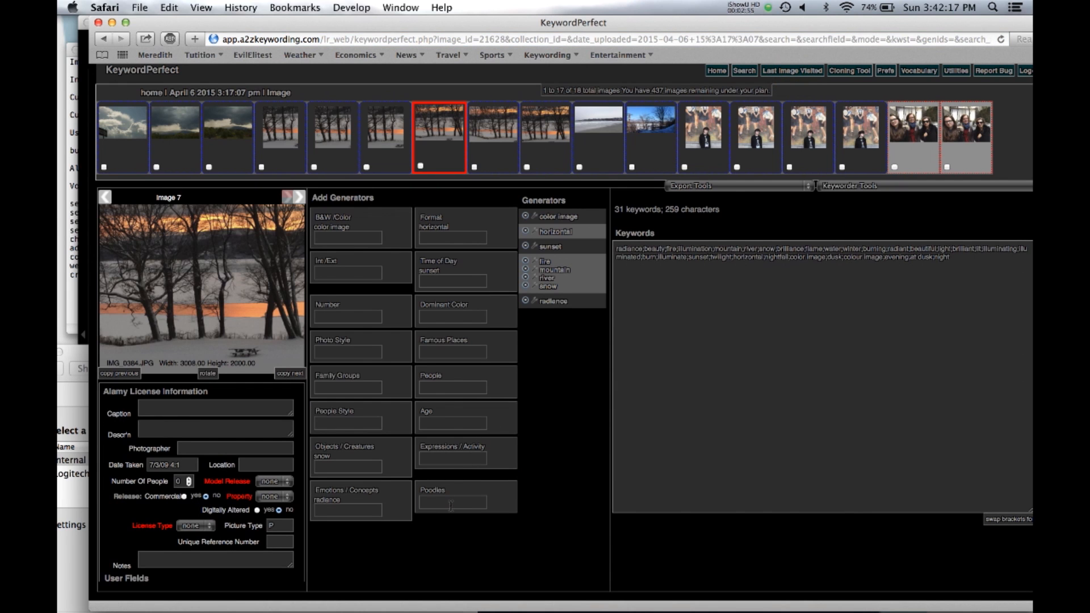
{"action": "left_click", "coordinate": [454, 501]}
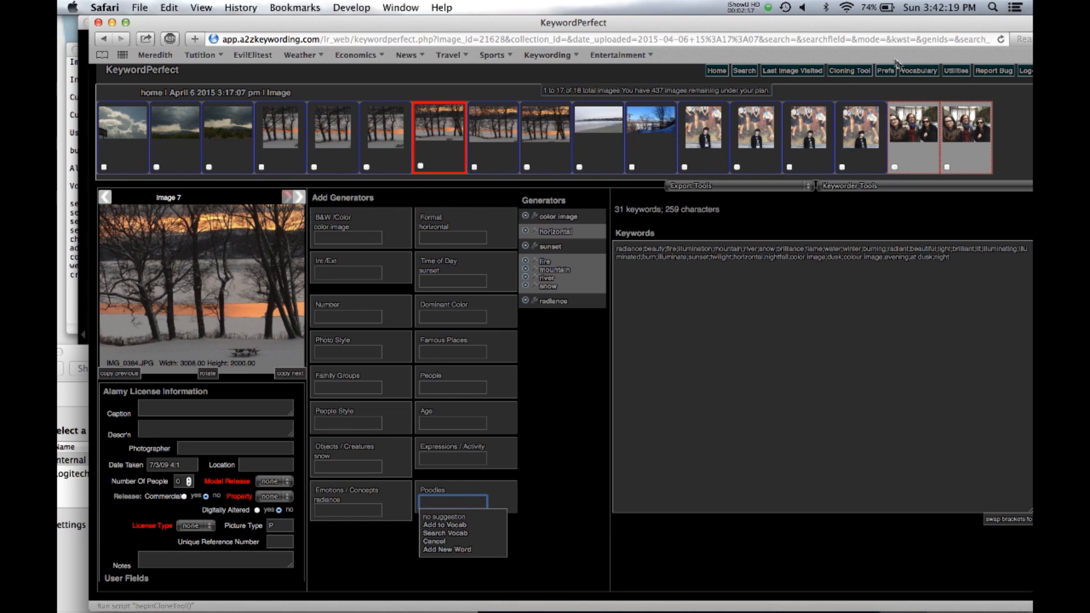
Step: Return to the vocabulary editor and check its category filter list for Poodles, leaving the filter on All Categories
{"action": "left_click", "coordinate": [923, 72]}
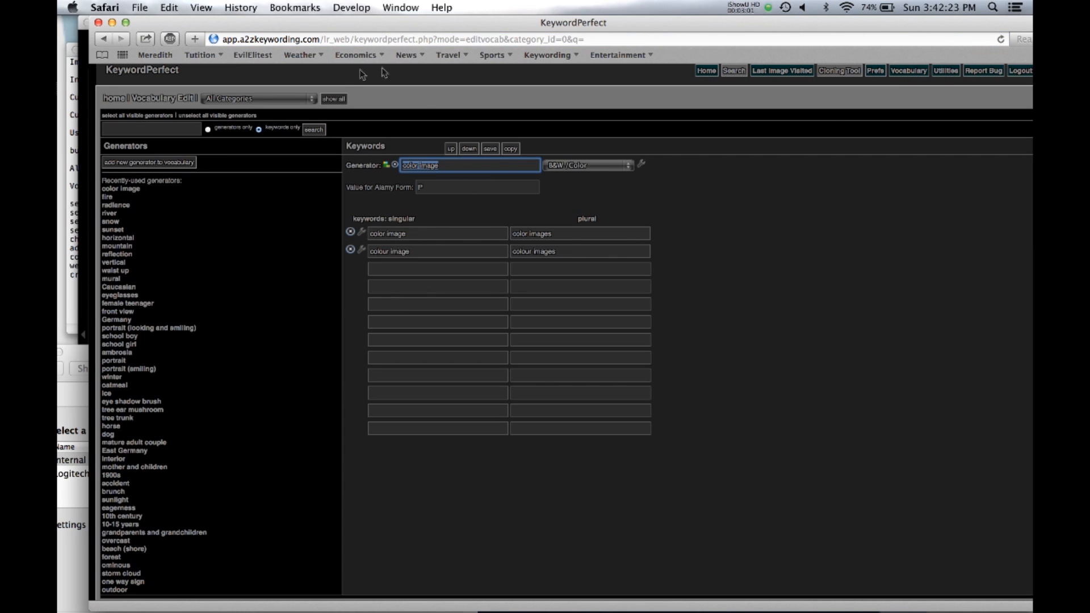
{"action": "left_click", "coordinate": [312, 99]}
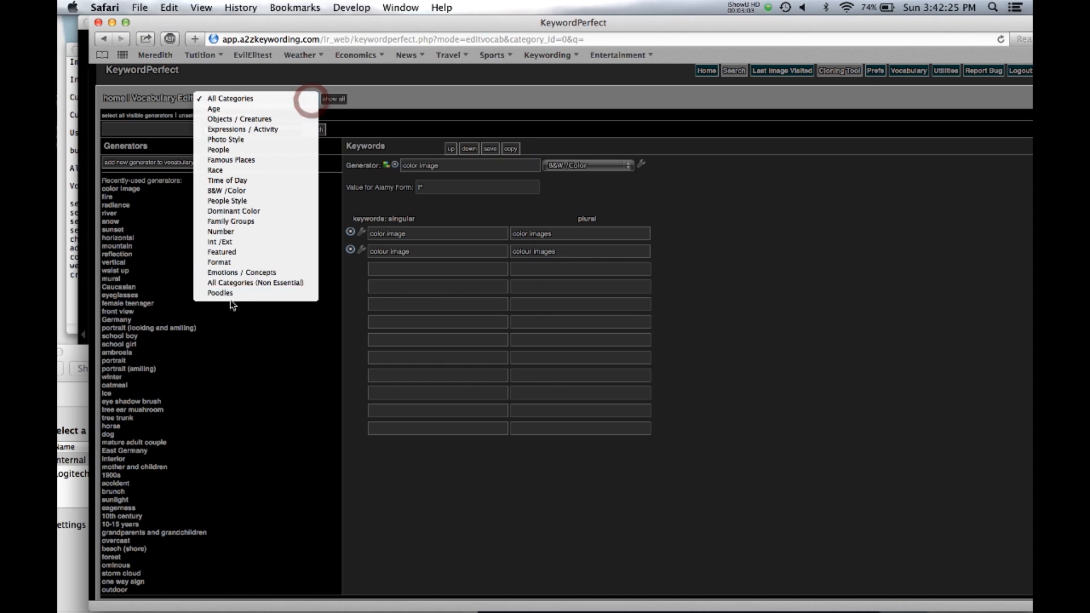
{"action": "left_click", "coordinate": [376, 118]}
Step: Search the vocabulary across all categories for generators containing the keyword "happiness"
{"action": "left_click", "coordinate": [145, 126]}
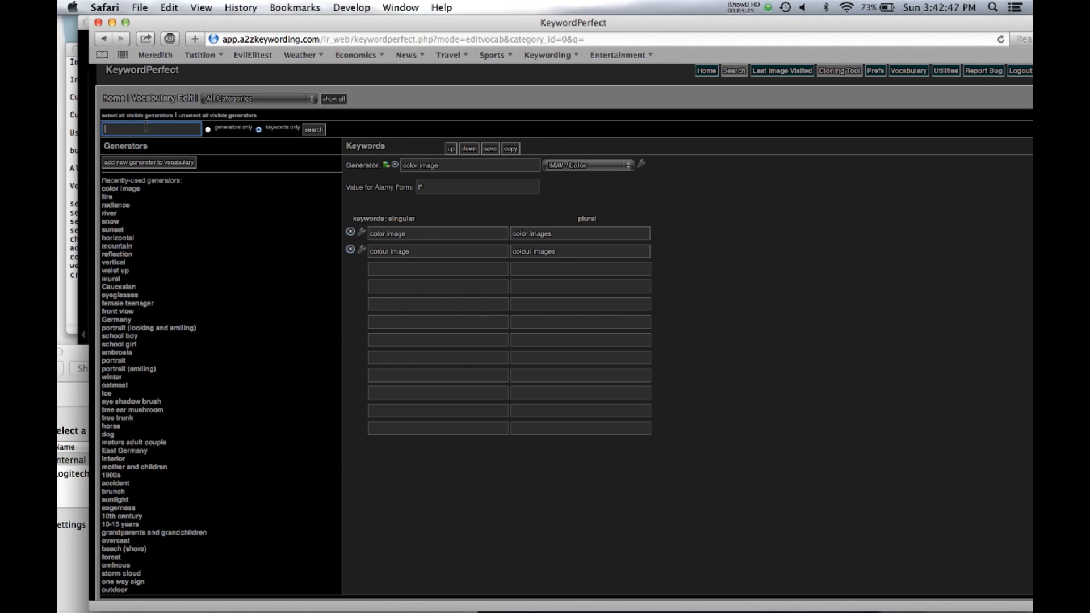
{"action": "type", "text": "happiness"}
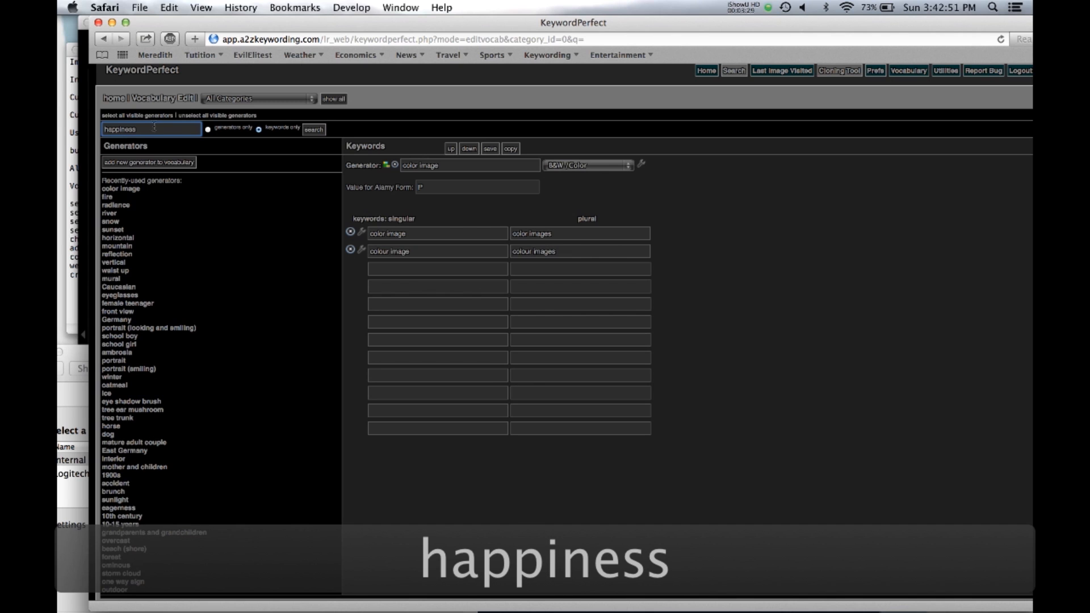
{"action": "left_click", "coordinate": [314, 130]}
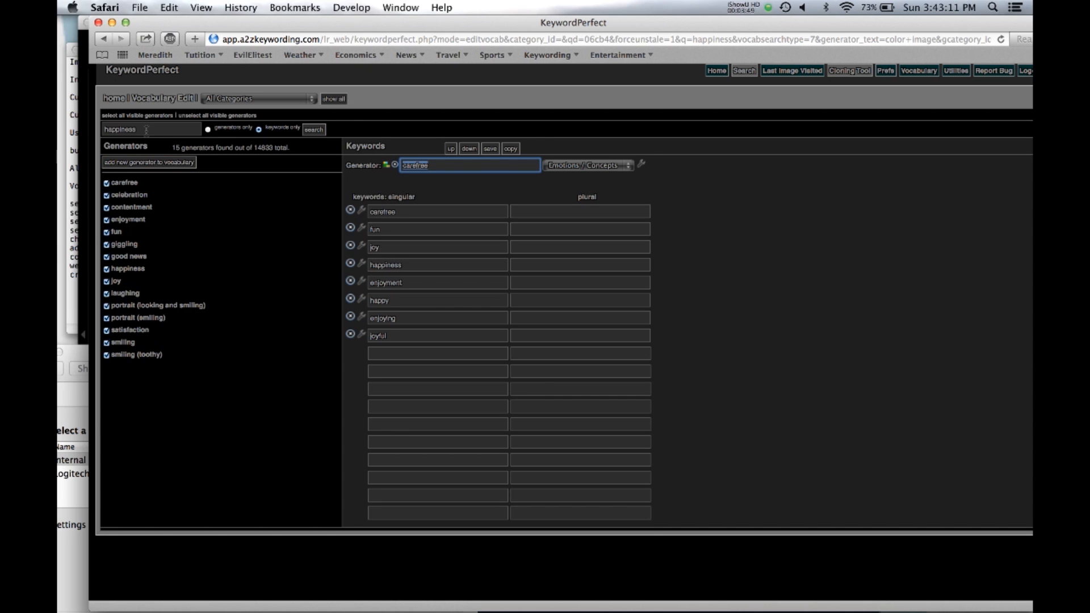
Step: Search the vocabulary across all categories for "dog" in generator names only
{"action": "left_click_drag", "start_coordinate": [146, 131], "coordinate": [92, 132]}
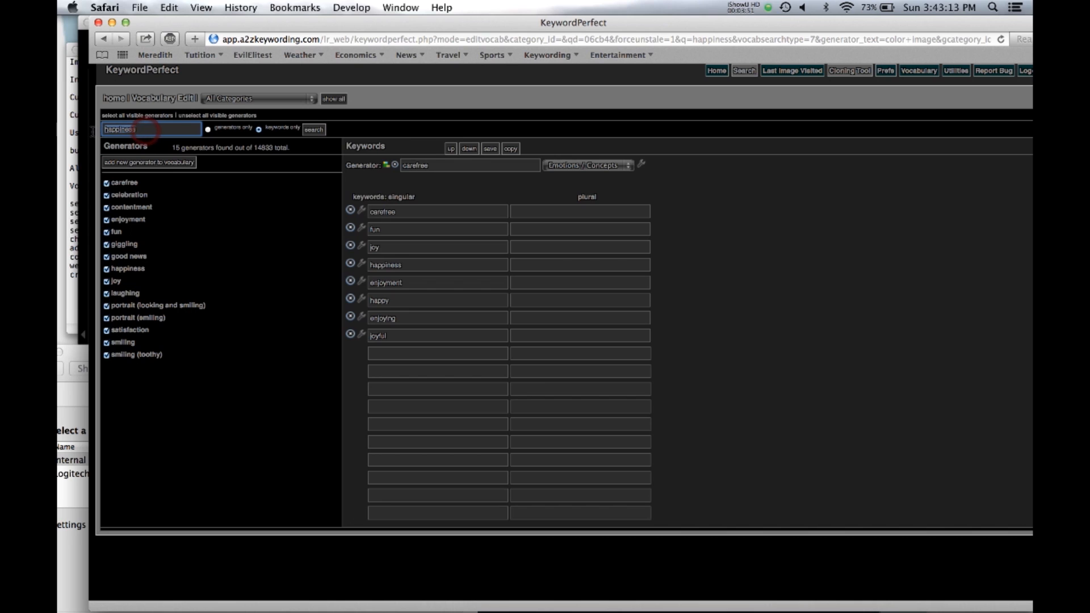
{"action": "type", "text": "dog"}
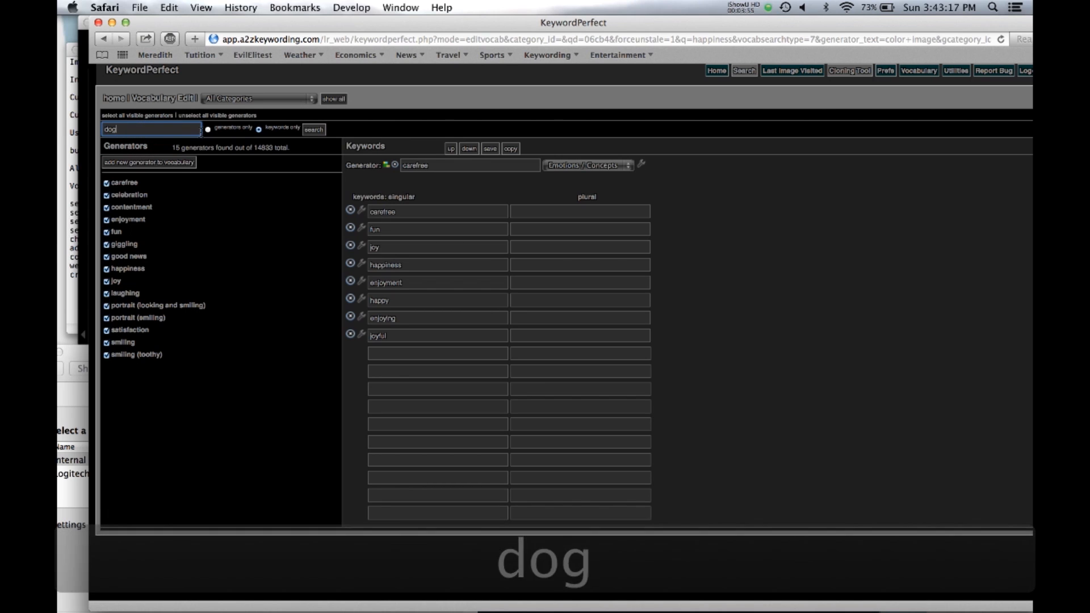
{"action": "left_click", "coordinate": [208, 130]}
{"action": "left_click", "coordinate": [314, 130]}
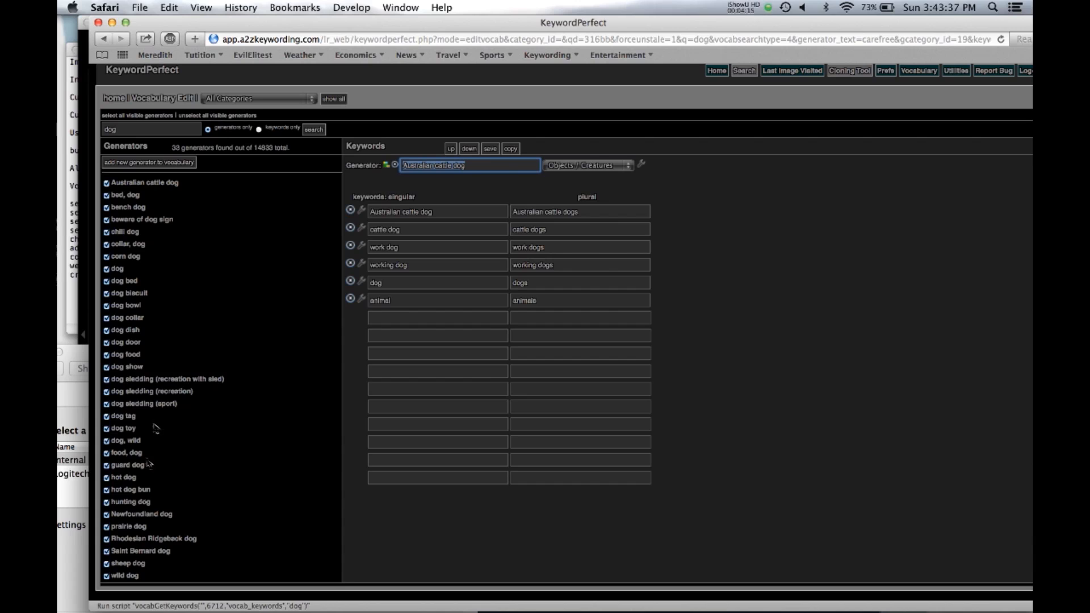
Step: Search for "dog" in keywords only and look through the list of matching generators
{"action": "left_click", "coordinate": [260, 130]}
{"action": "left_click", "coordinate": [314, 130]}
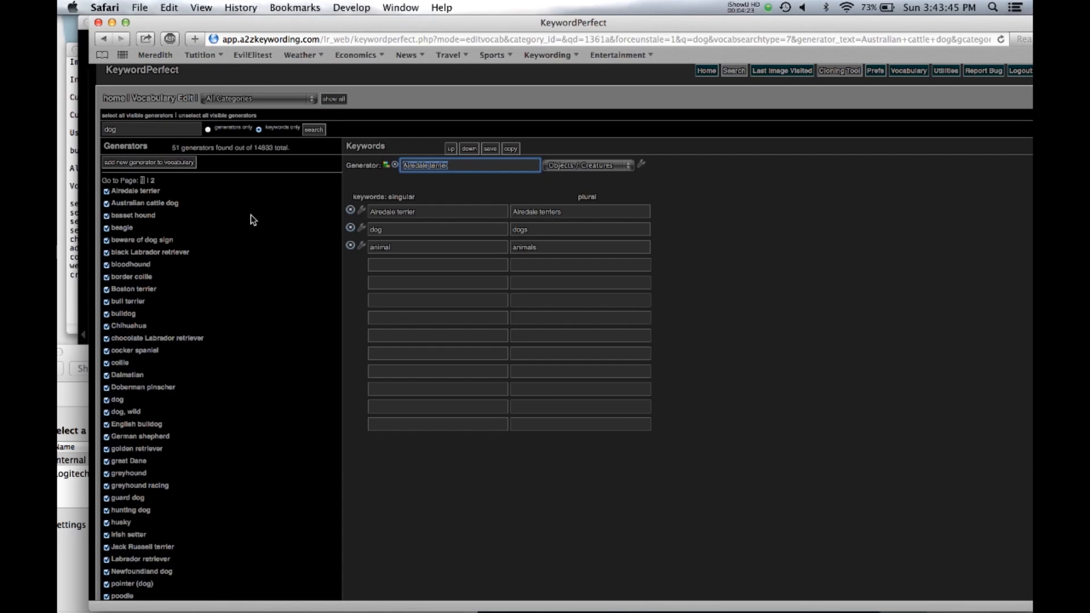
{"action": "scroll", "coordinate": [236, 260], "scroll_direction": "down", "scroll_amount": 5}
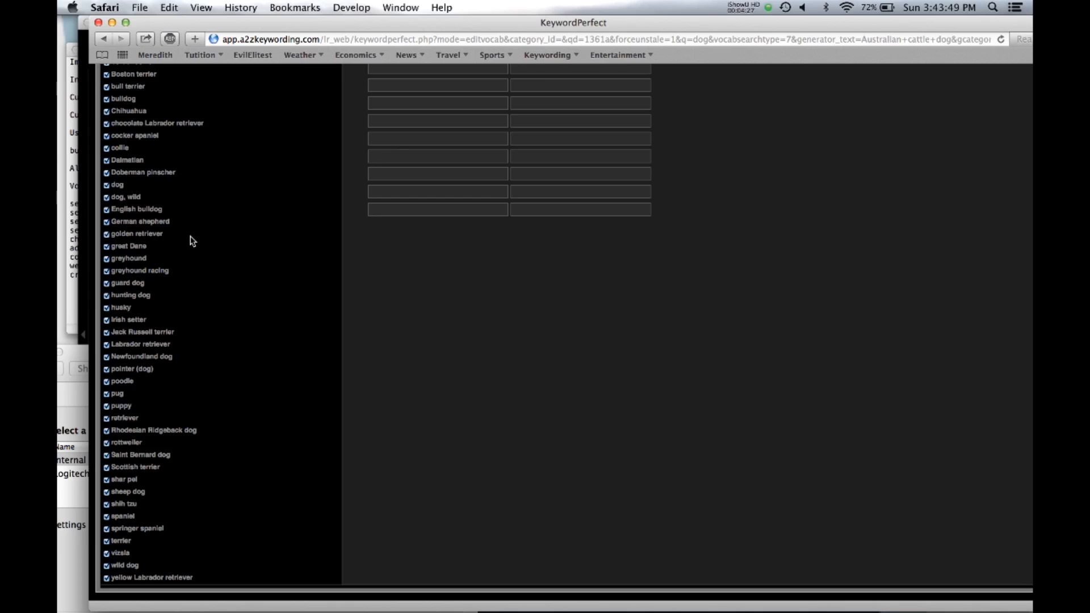
{"action": "scroll", "coordinate": [206, 348], "scroll_direction": "up", "scroll_amount": 3}
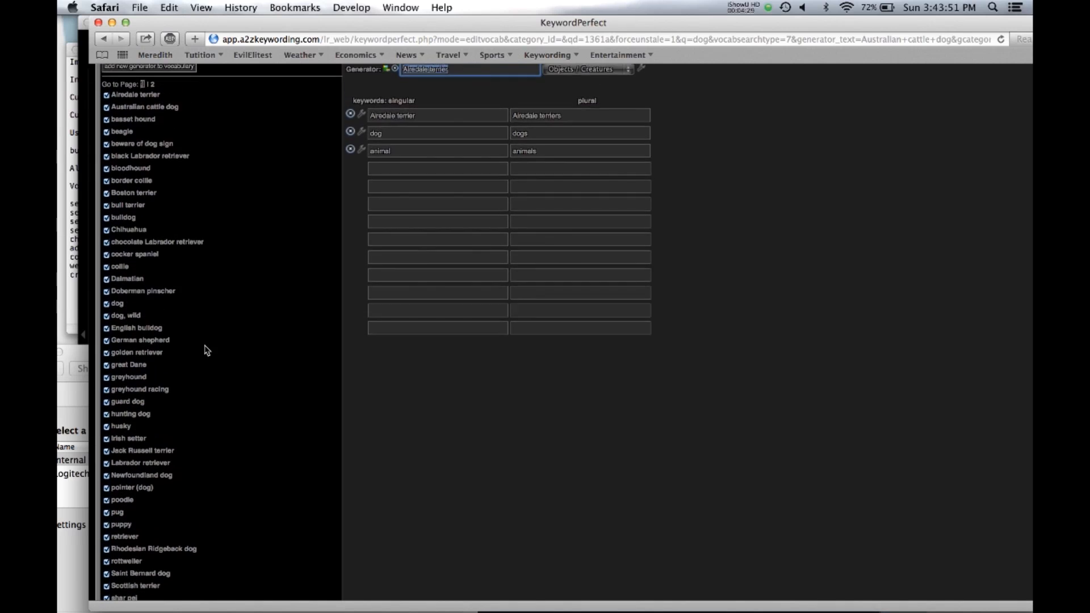
{"action": "scroll", "coordinate": [206, 349], "scroll_direction": "up", "scroll_amount": 2}
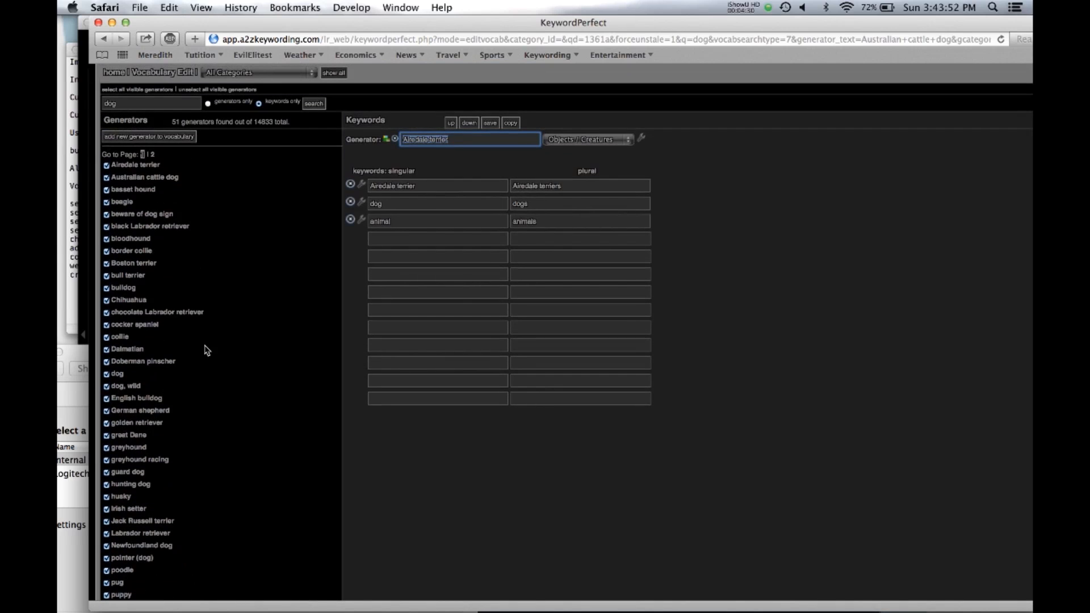
Step: Add a new generator named "standard poodle" to the vocabulary, assign it to the Poodles category, and save it
{"action": "left_click", "coordinate": [153, 138]}
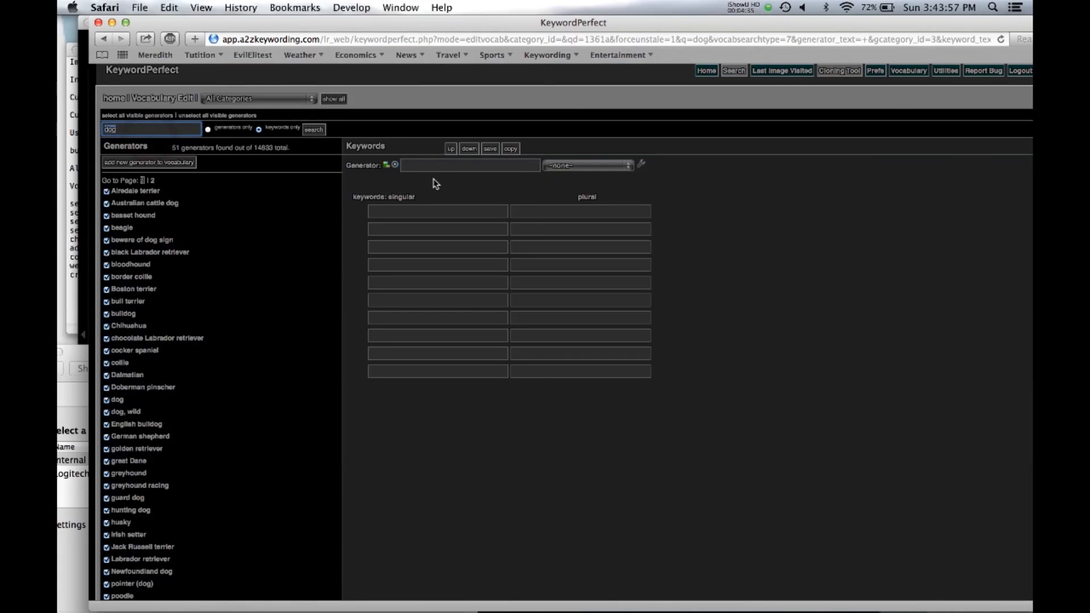
{"action": "left_click", "coordinate": [434, 166]}
{"action": "type", "text": "s"}
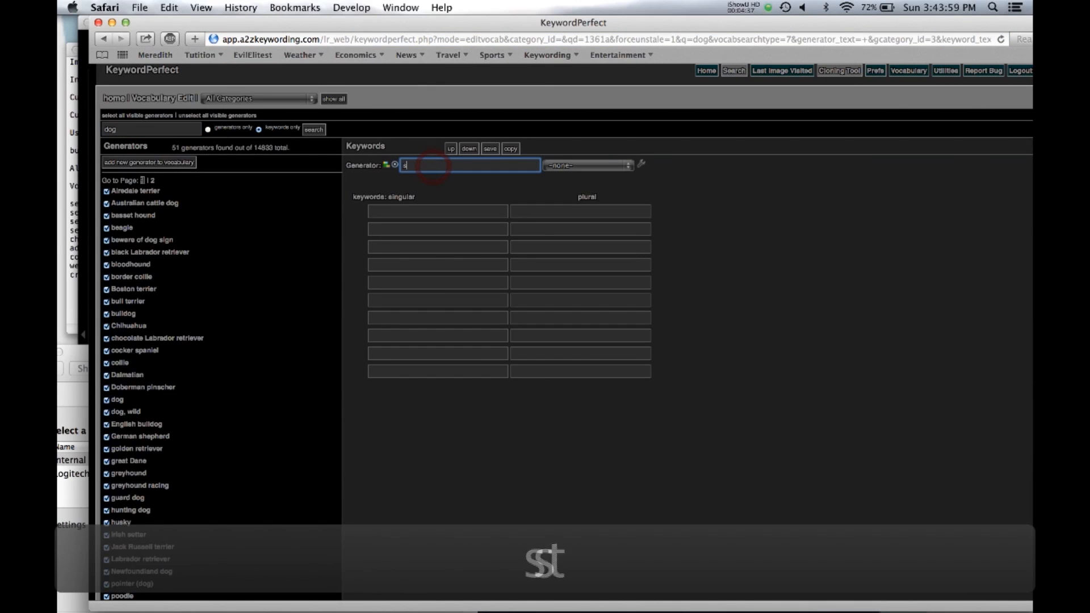
{"action": "type", "text": "tandard poodle"}
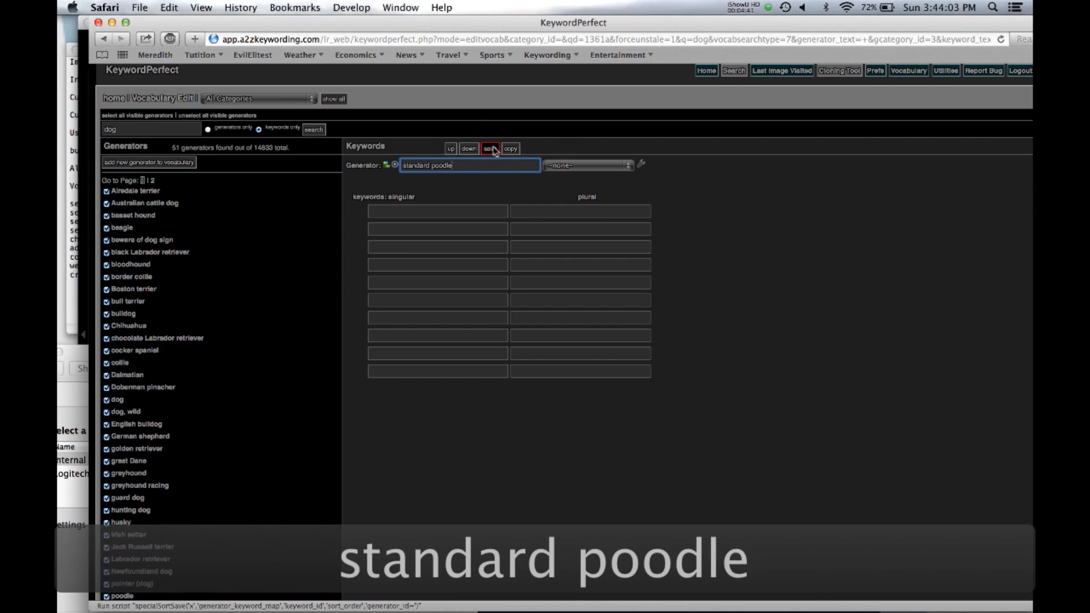
{"action": "left_click", "coordinate": [628, 166]}
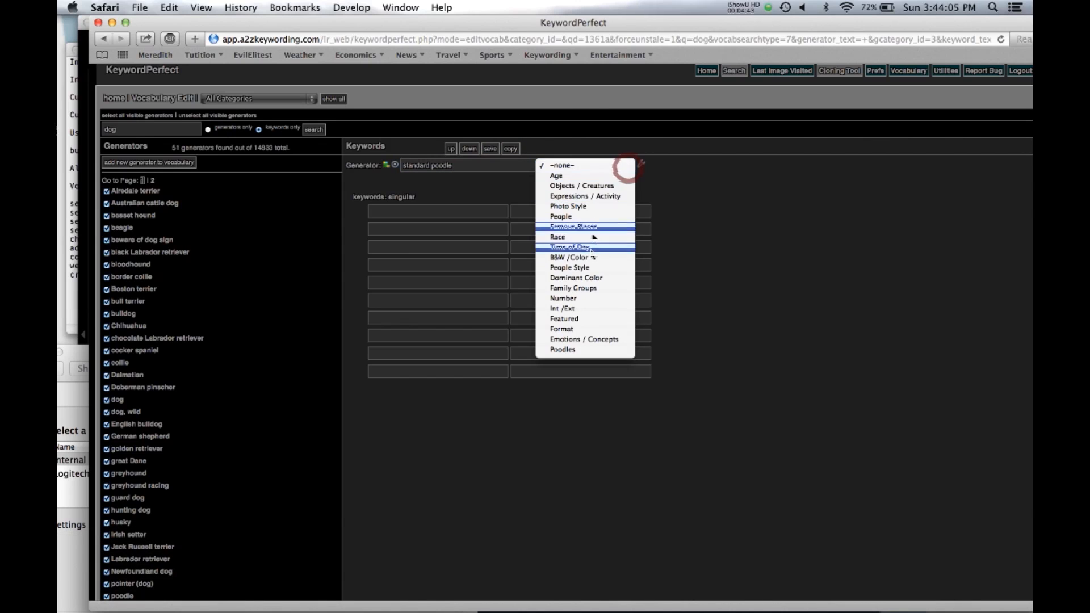
{"action": "left_click", "coordinate": [568, 355]}
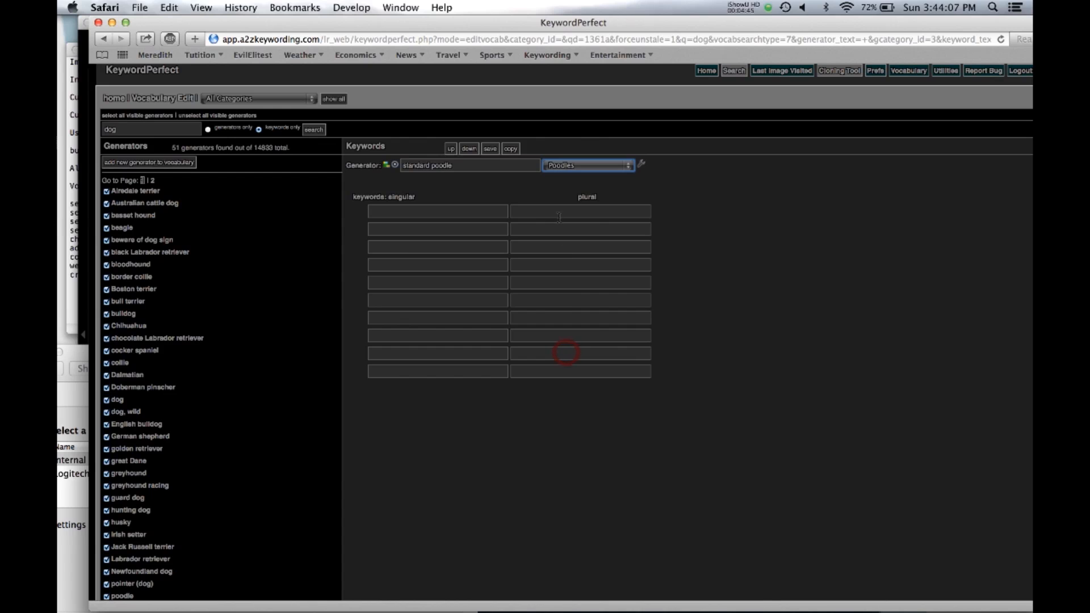
{"action": "left_click", "coordinate": [492, 150]}
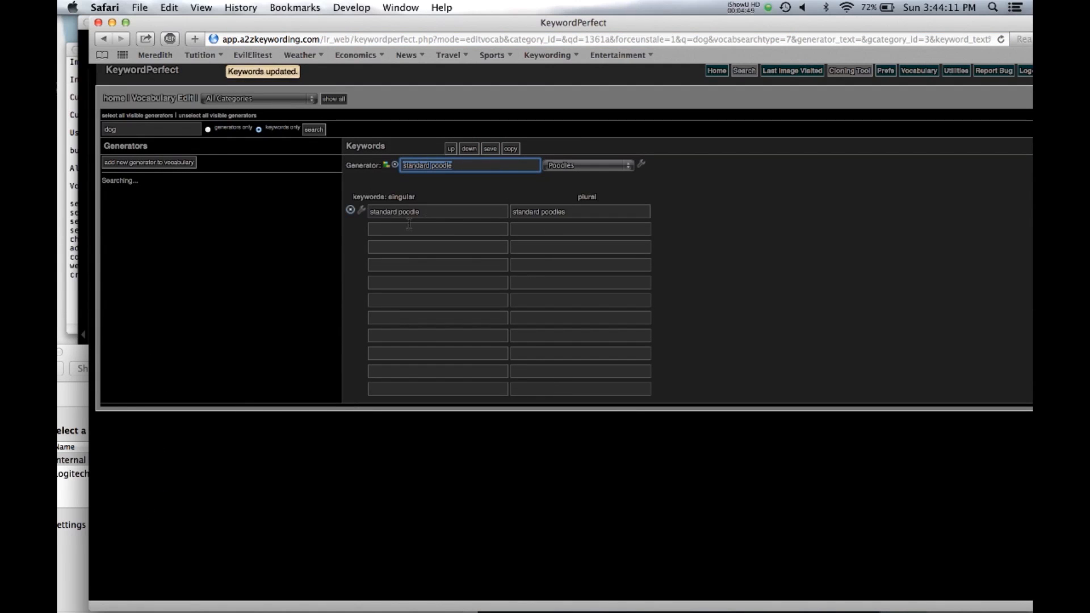
Step: Add the keywords "poodle", "dog" and "animal" with their plurals to the standard poodle generator and save it
{"action": "left_click", "coordinate": [409, 230]}
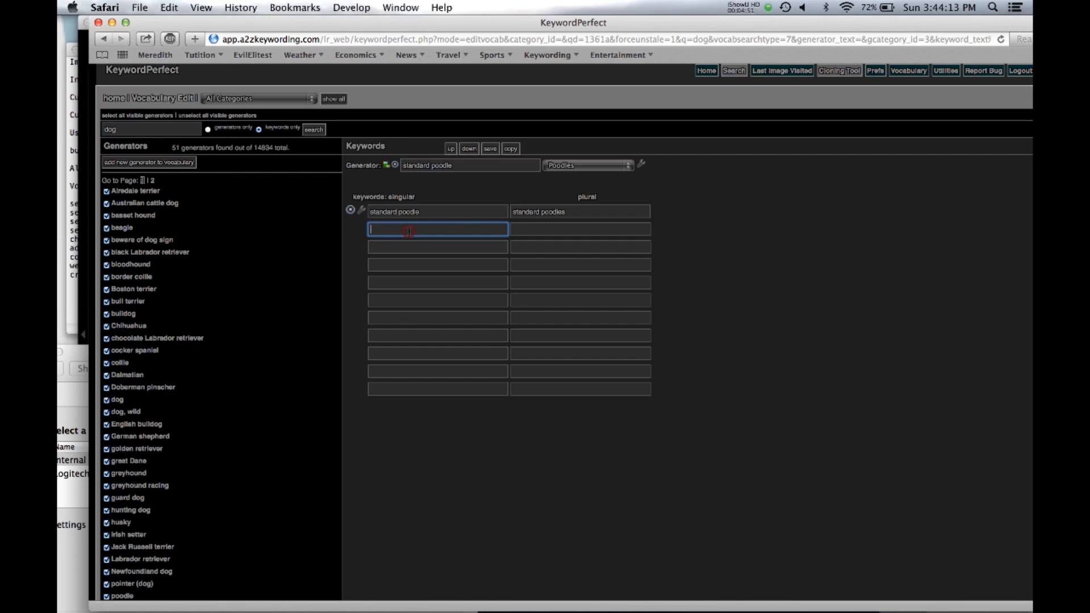
{"action": "type", "text": "poodle"}
{"action": "key", "text": "Tab"}
{"action": "key", "text": "Tab"}
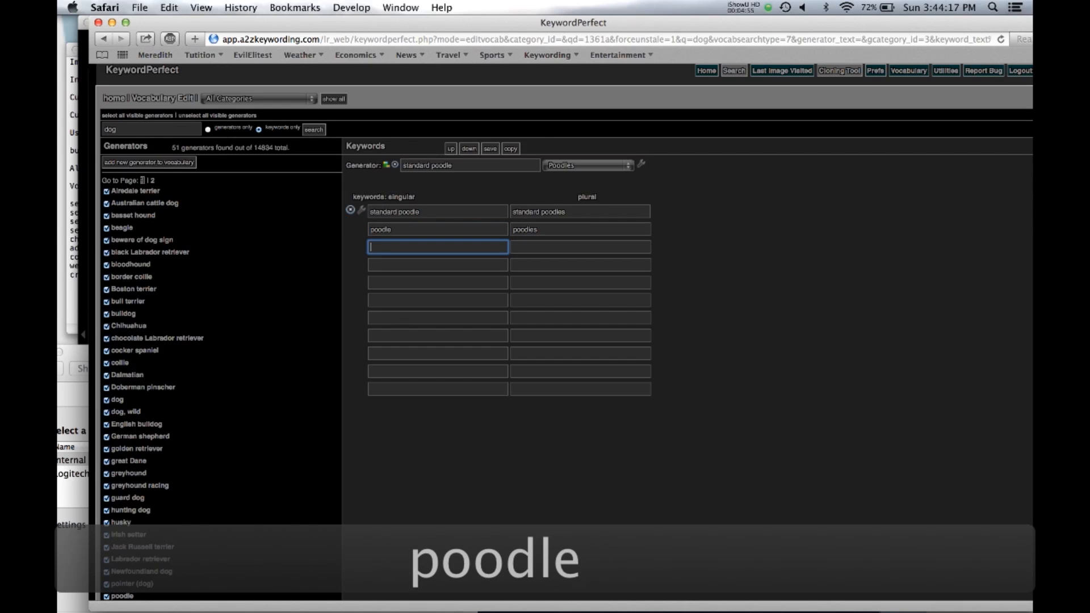
{"action": "type", "text": "do"}
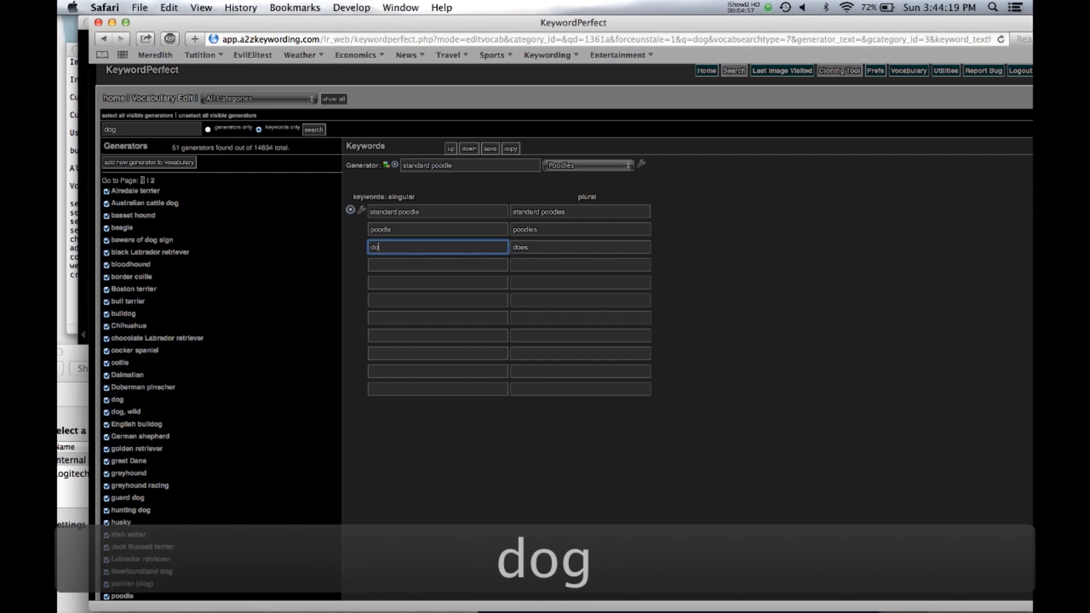
{"action": "type", "text": "g"}
{"action": "key", "text": "Tab"}
{"action": "key", "text": "Tab"}
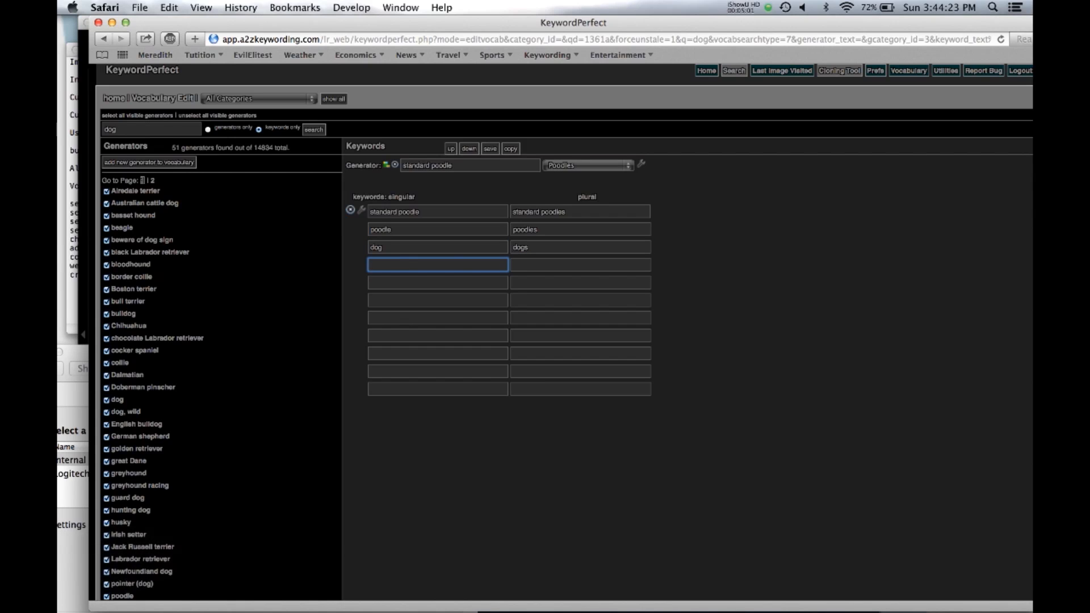
{"action": "type", "text": "animal"}
{"action": "key", "text": "Tab"}
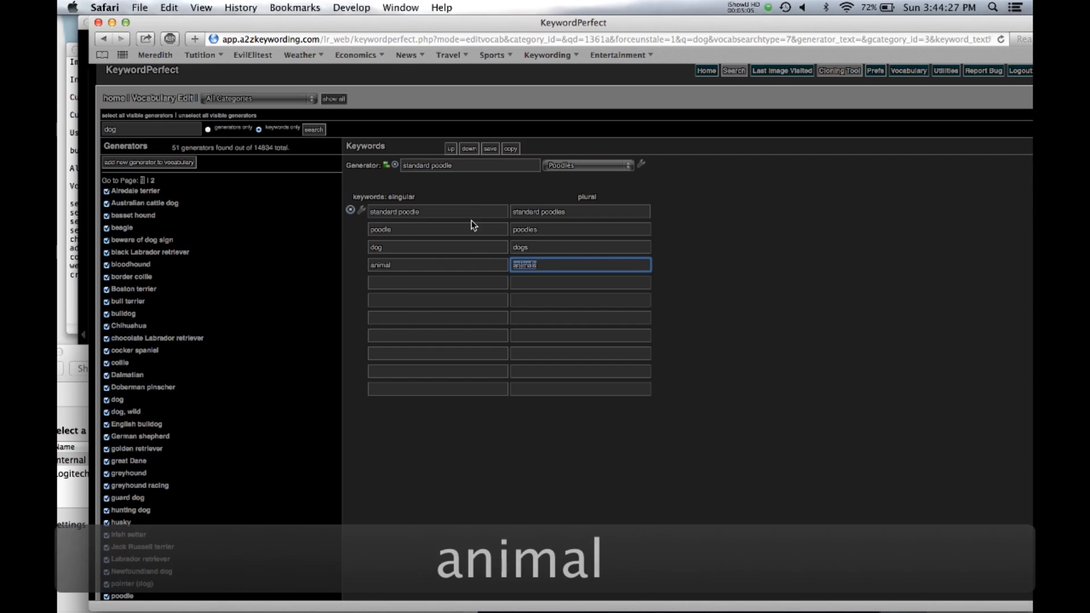
{"action": "left_click", "coordinate": [492, 149]}
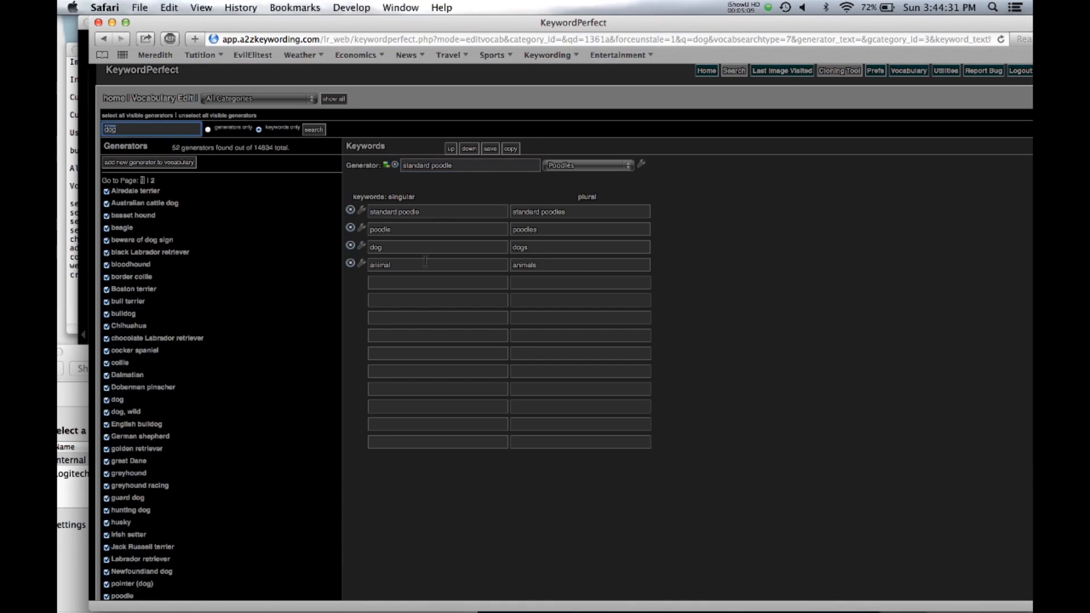
Step: Move the keyword "animal" up to the first place in the standard poodle keyword list
{"action": "left_click", "coordinate": [425, 263]}
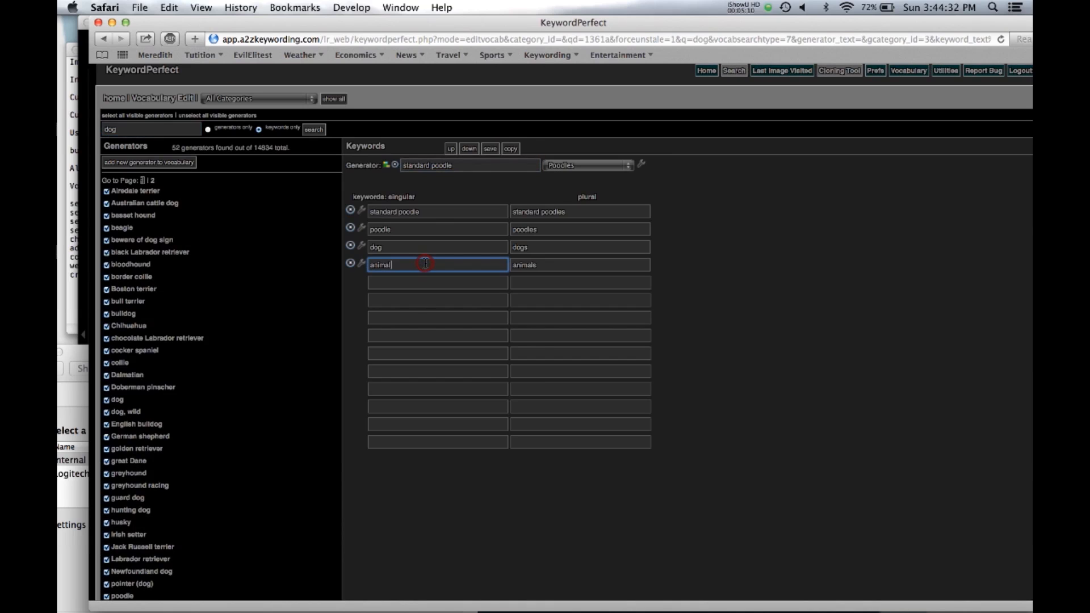
{"action": "left_click", "coordinate": [452, 149]}
{"action": "left_click", "coordinate": [452, 150]}
{"action": "left_click", "coordinate": [451, 150]}
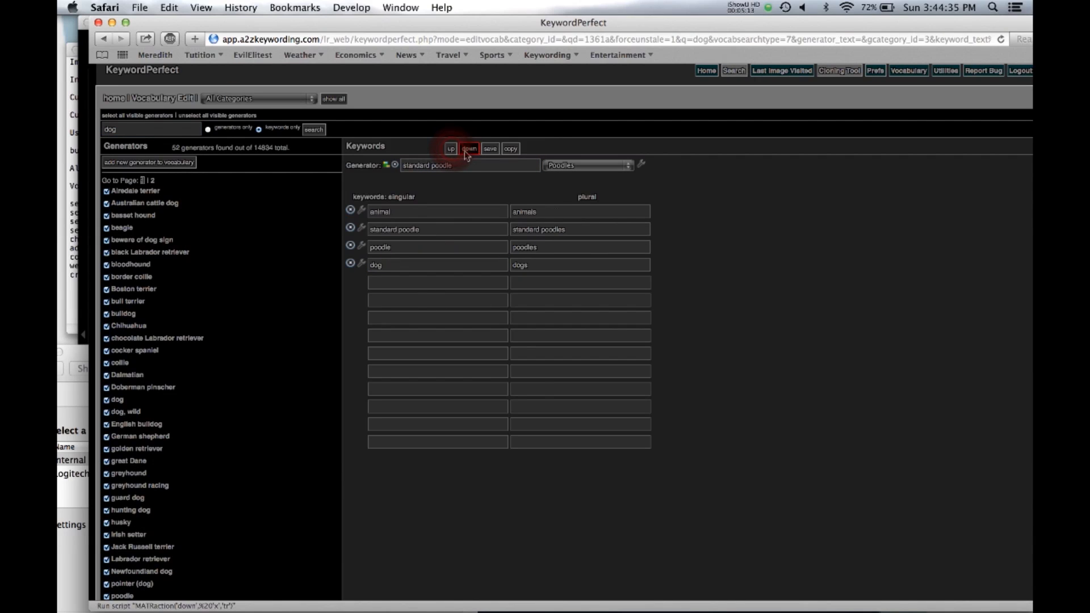
Step: Move the keyword "animal" back down below "dog" and save the keyword order
{"action": "left_click", "coordinate": [469, 150]}
{"action": "left_click", "coordinate": [470, 149]}
{"action": "left_click", "coordinate": [470, 149]}
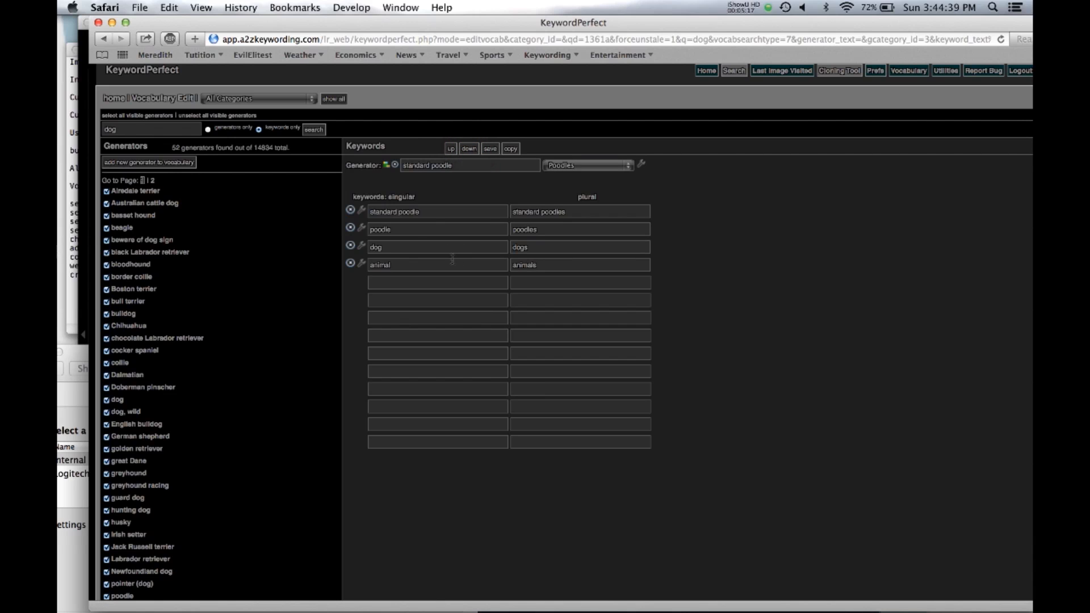
{"action": "left_click", "coordinate": [491, 150]}
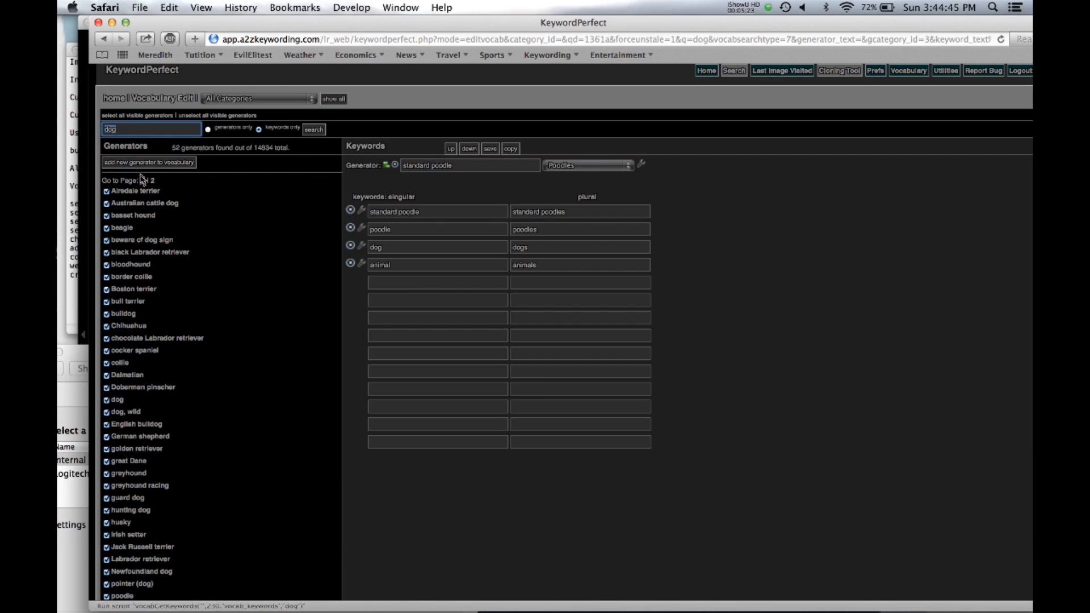
Step: Copy the existing "poodle" generator as a new generator named "toy poodle" and save it
{"action": "scroll", "coordinate": [221, 381], "scroll_direction": "down", "scroll_amount": 5}
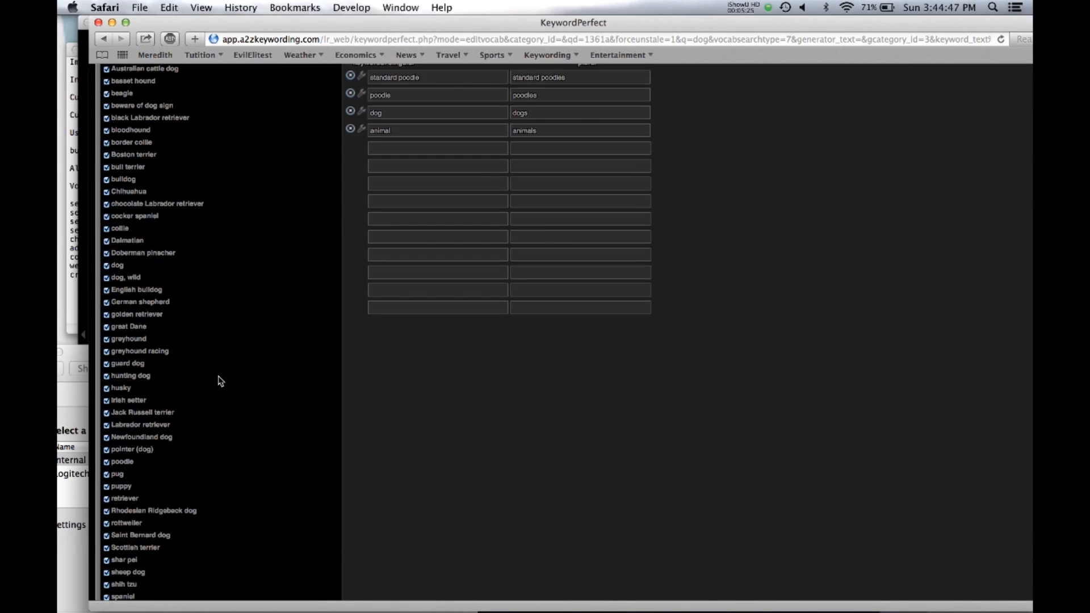
{"action": "scroll", "coordinate": [221, 381], "scroll_direction": "down", "scroll_amount": 1}
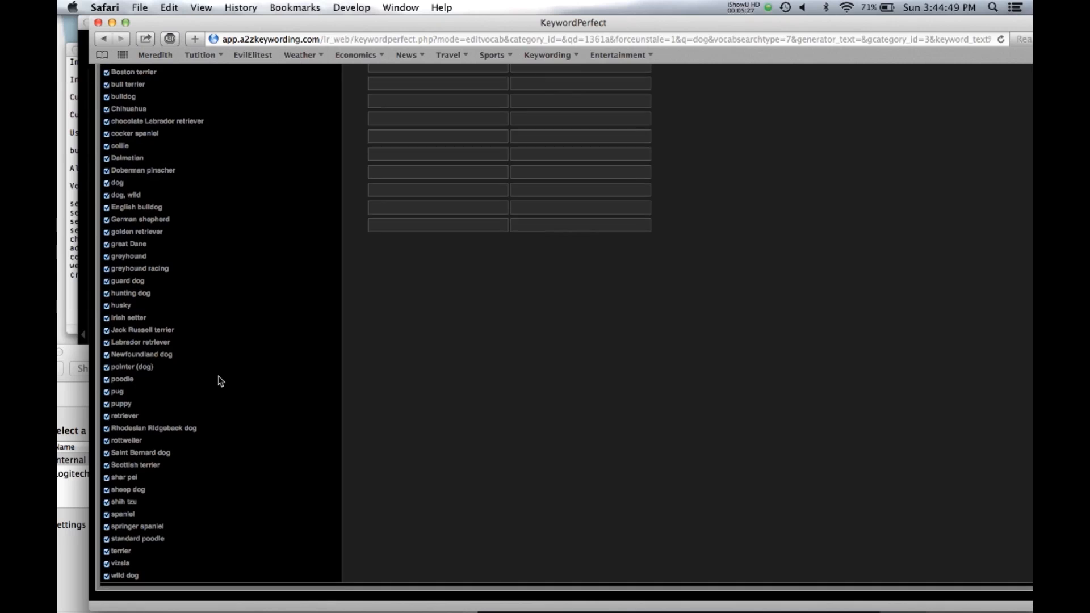
{"action": "scroll", "coordinate": [220, 380], "scroll_direction": "up", "scroll_amount": 2}
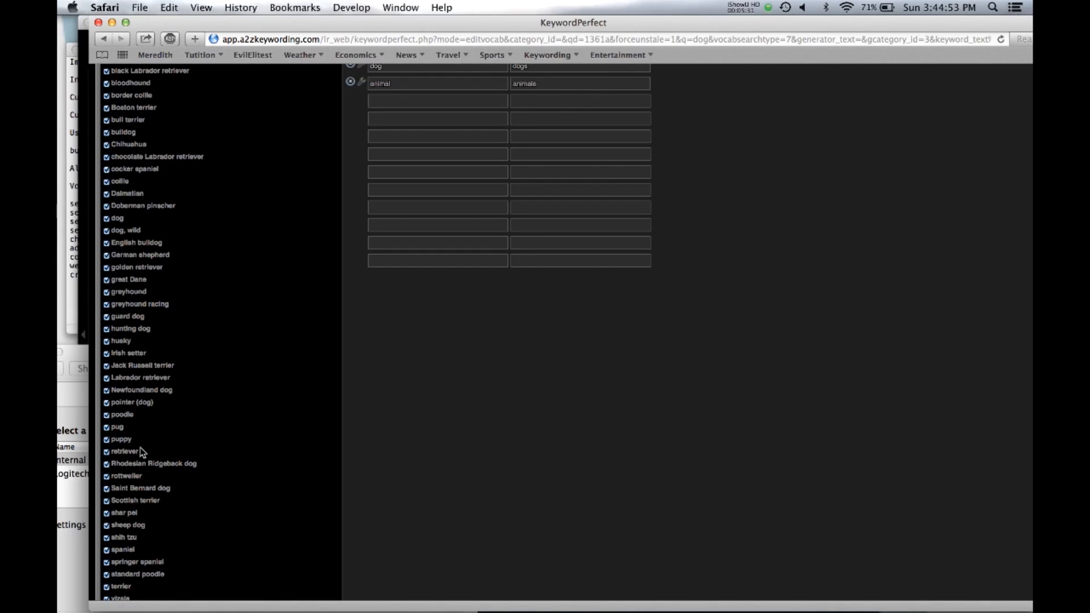
{"action": "left_click", "coordinate": [124, 416]}
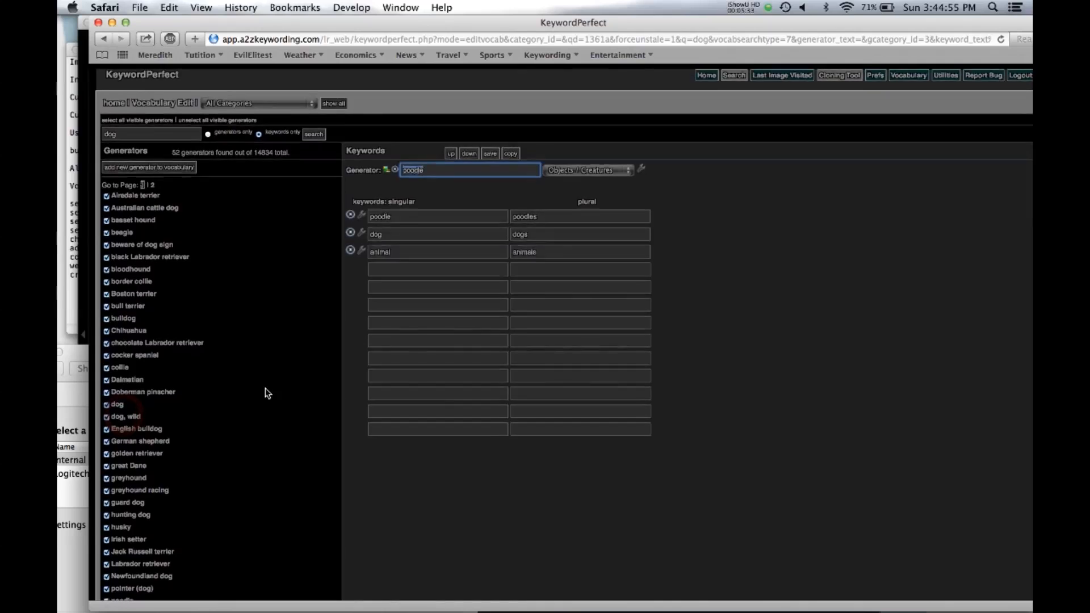
{"action": "left_click", "coordinate": [510, 147]}
{"action": "left_click", "coordinate": [403, 166]}
{"action": "type", "text": "toy"}
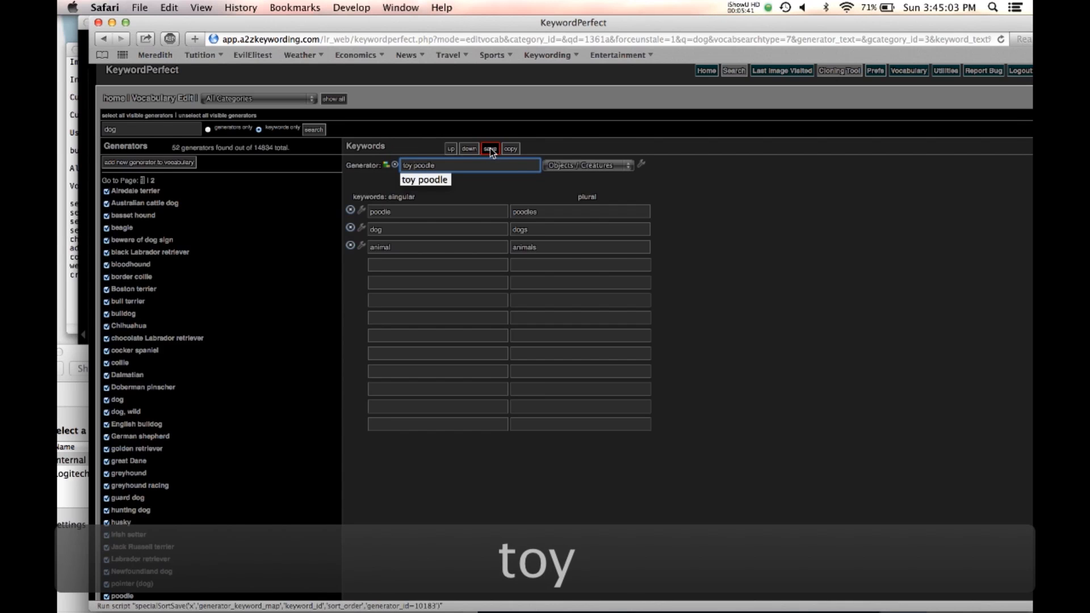
{"action": "left_click", "coordinate": [490, 148]}
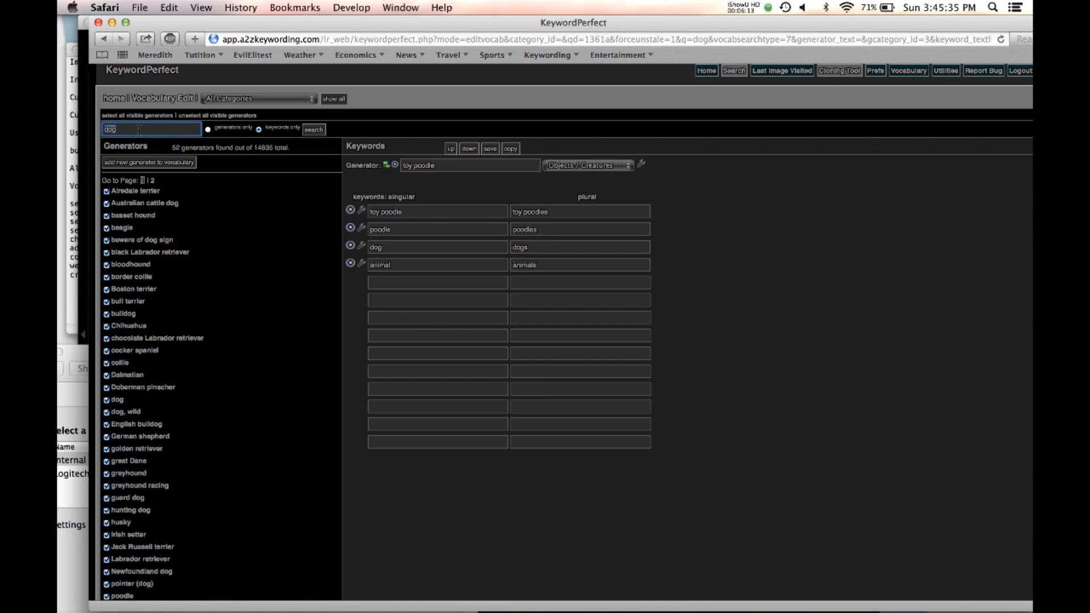
Step: Search the vocabulary for generators containing the keyword "poodle"
{"action": "type", "text": "pool"}
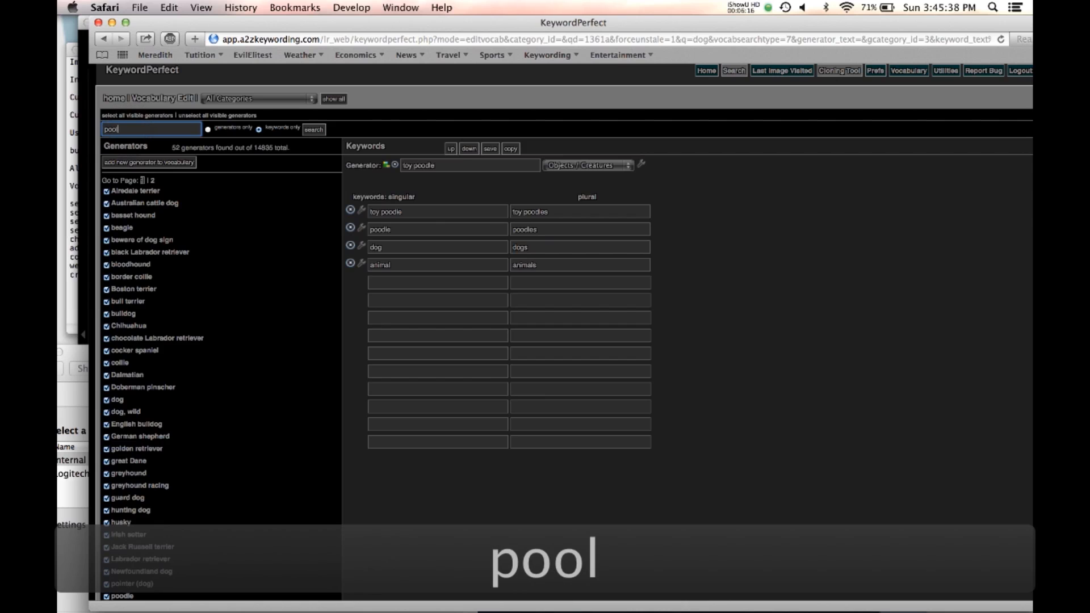
{"action": "key", "text": "BackSpace"}
{"action": "type", "text": "dle"}
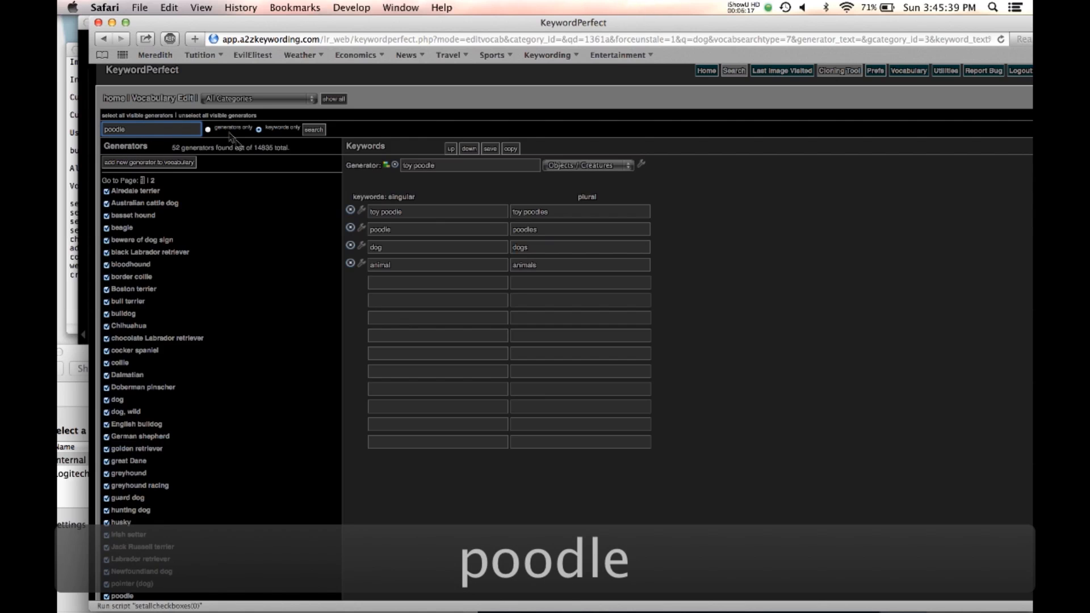
{"action": "left_click", "coordinate": [314, 129]}
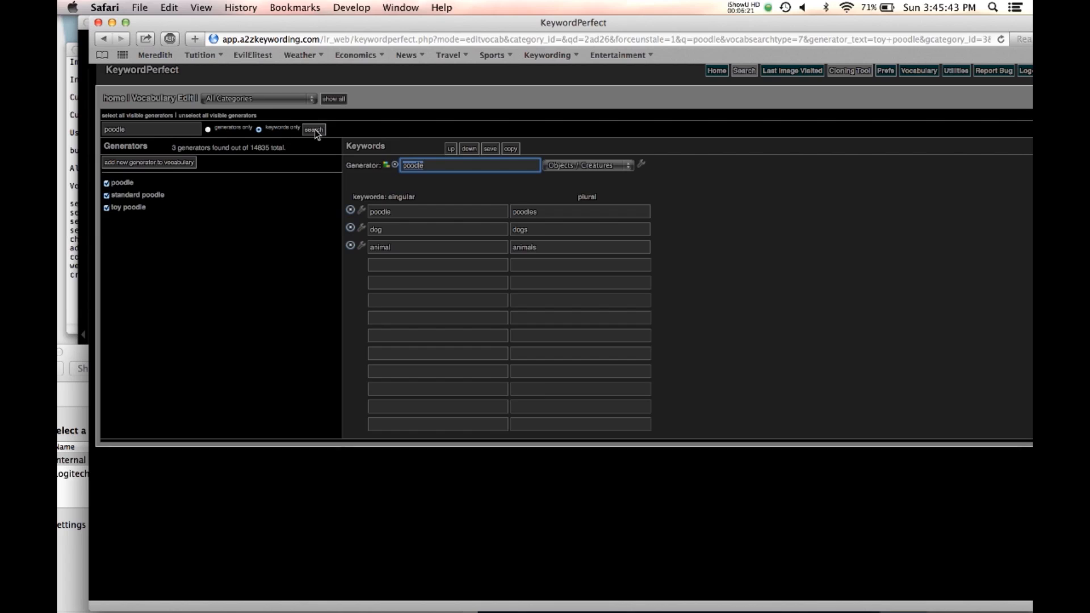
Step: Move the selected poodle, standard poodle and toy poodle generators into the Poodles category and accept the irreversible change
{"action": "left_click", "coordinate": [146, 197]}
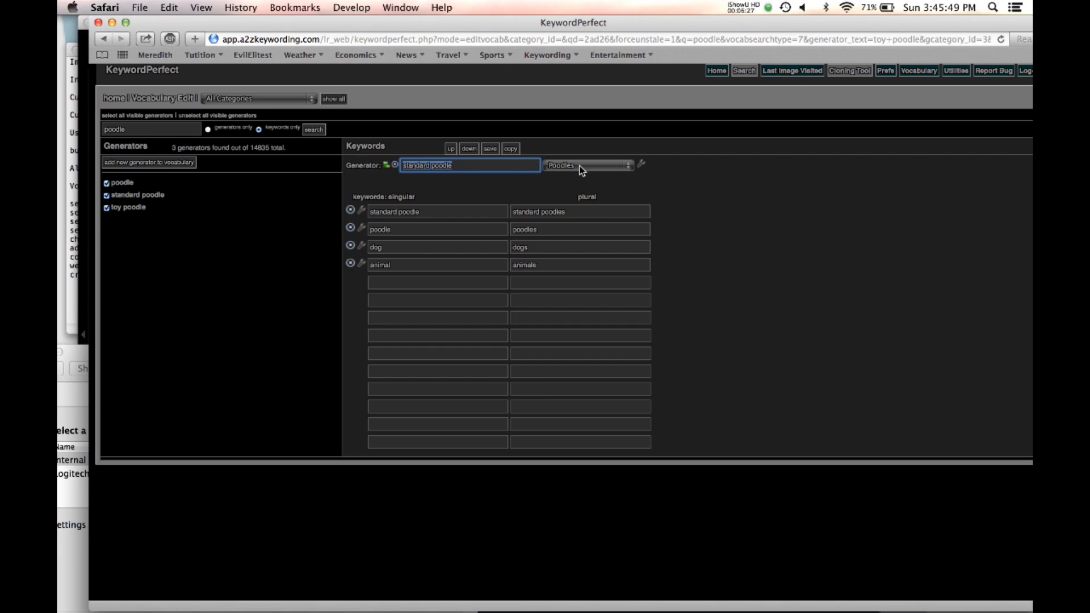
{"action": "left_click", "coordinate": [642, 166]}
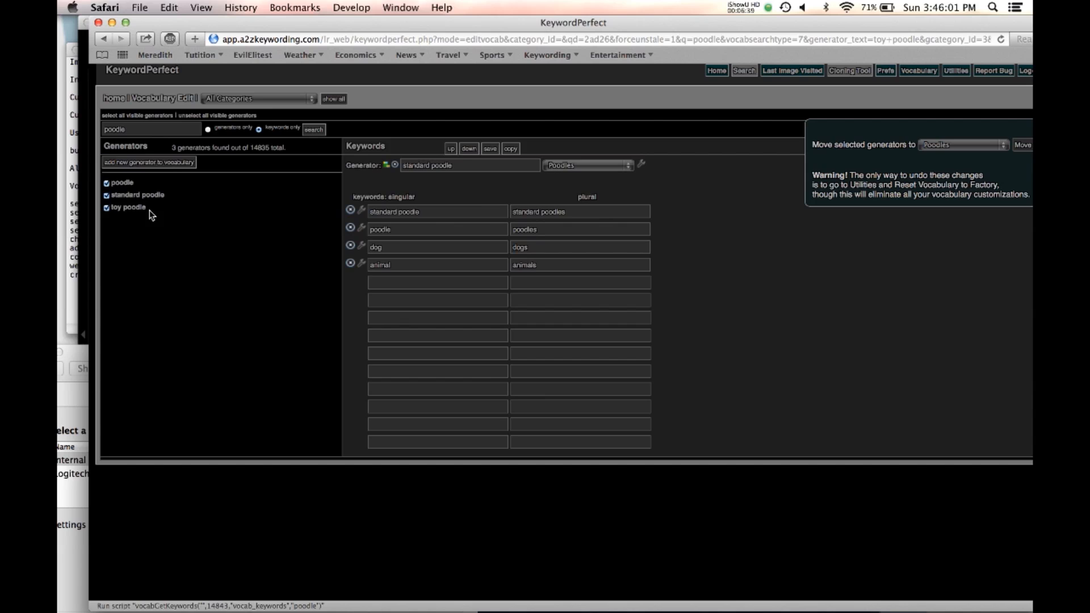
{"action": "left_click", "coordinate": [1024, 146]}
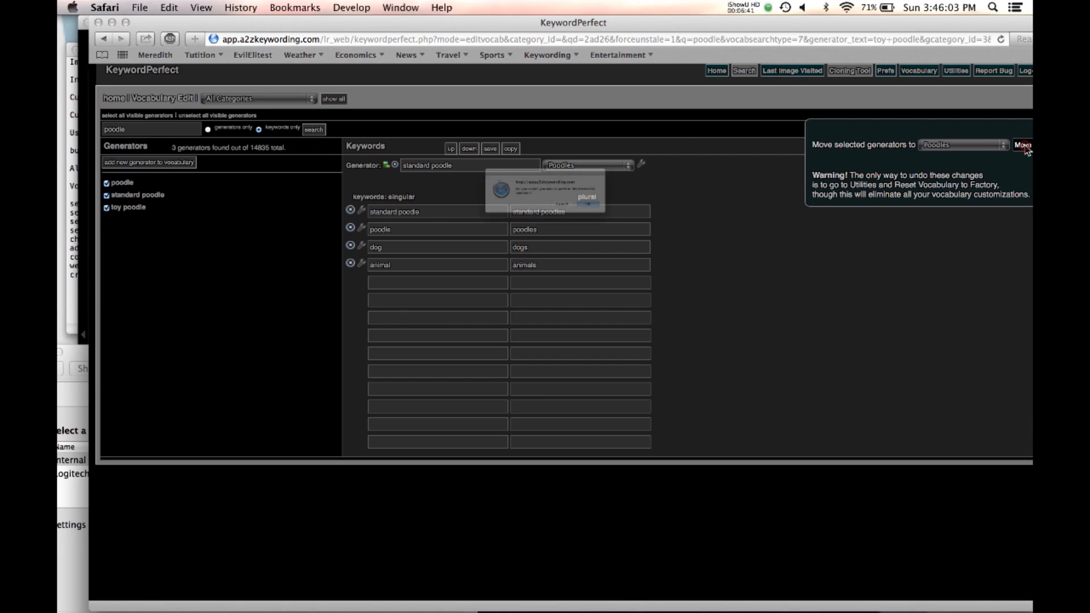
{"action": "left_click", "coordinate": [648, 222]}
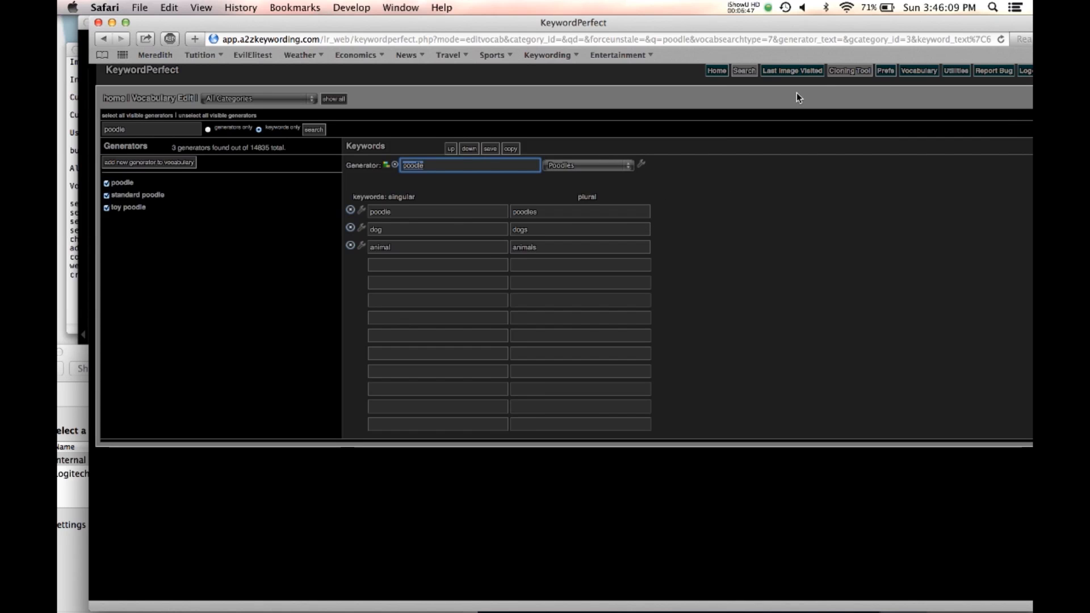
Step: Reopen the last visited image and display the generator choices offered in its Poodles category
{"action": "left_click", "coordinate": [793, 72]}
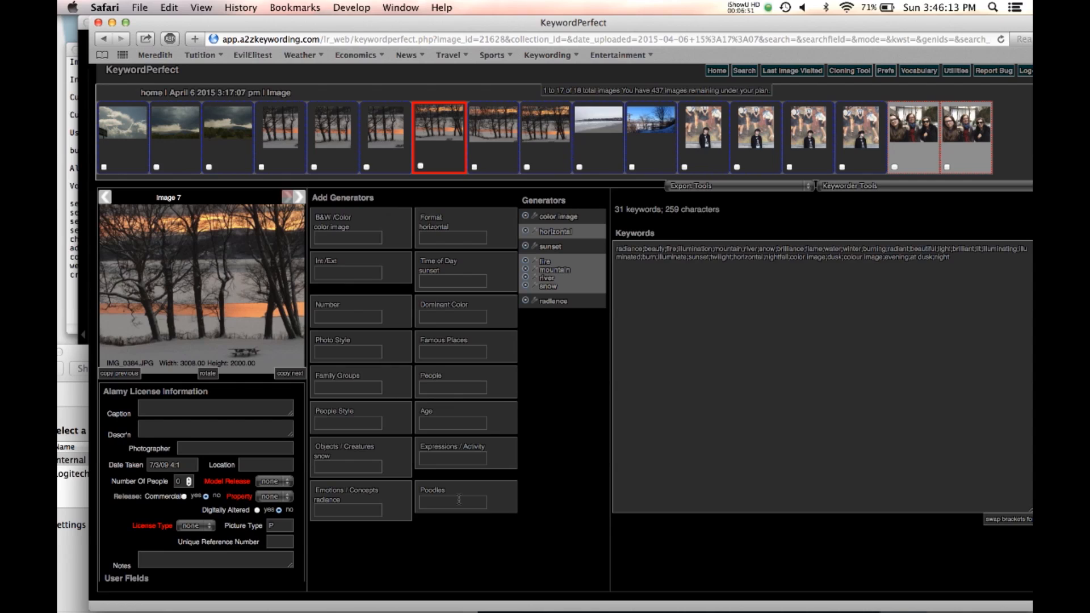
{"action": "left_click", "coordinate": [459, 499]}
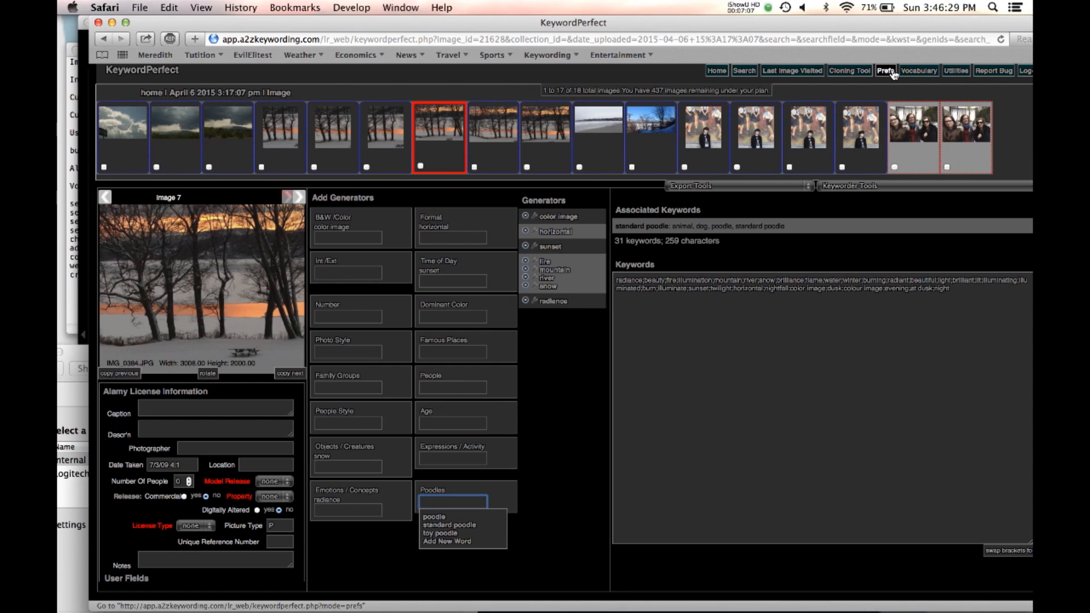
Step: Return to the vocabulary editor and search keywords only for "poodle"
{"action": "left_click", "coordinate": [922, 71]}
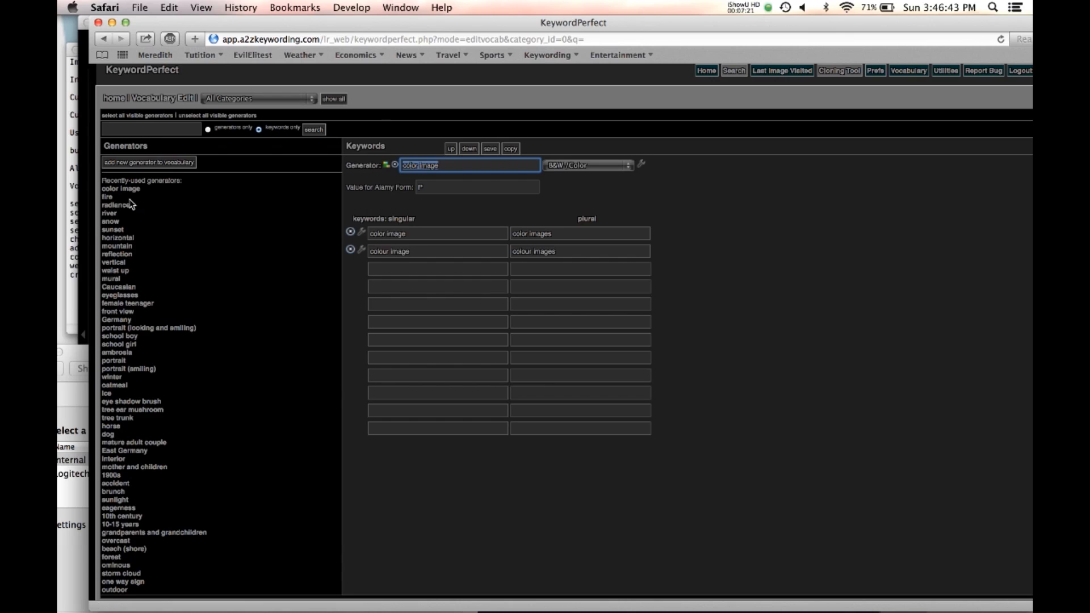
{"action": "left_click", "coordinate": [161, 130]}
{"action": "type", "text": "poodle"}
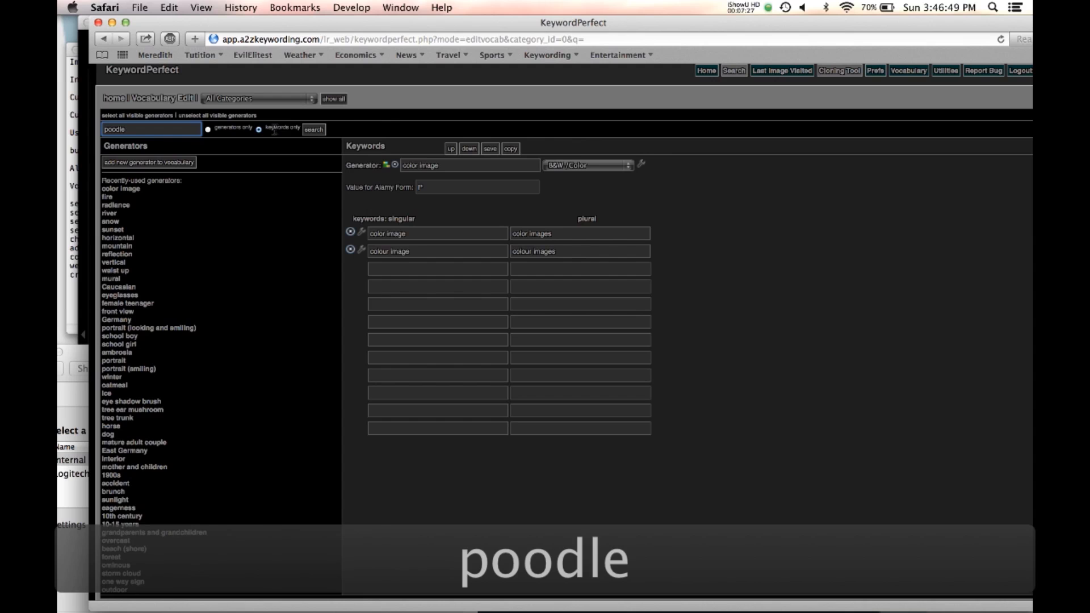
{"action": "left_click", "coordinate": [314, 130]}
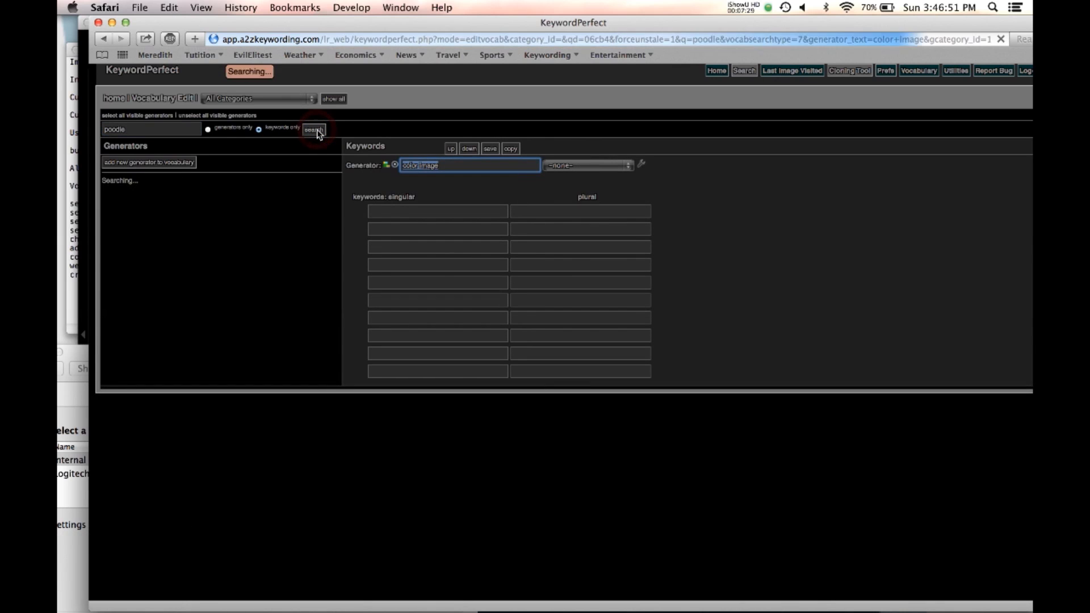
Step: Add the keyword "wrong word" with plural "wrong words" to the poodle generator and save it
{"action": "left_click", "coordinate": [404, 267]}
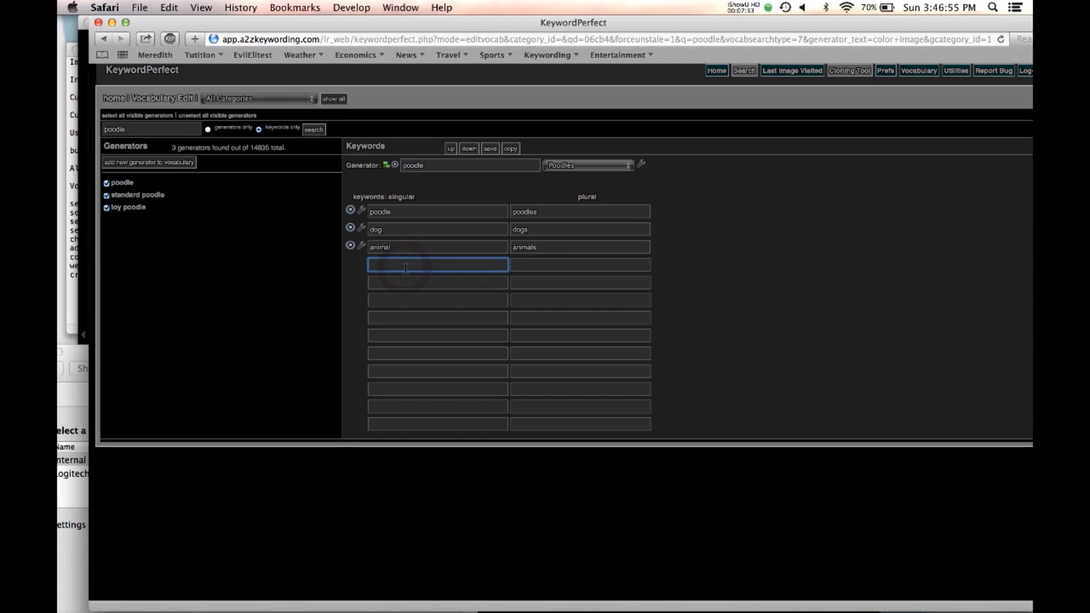
{"action": "type", "text": "wrong w"}
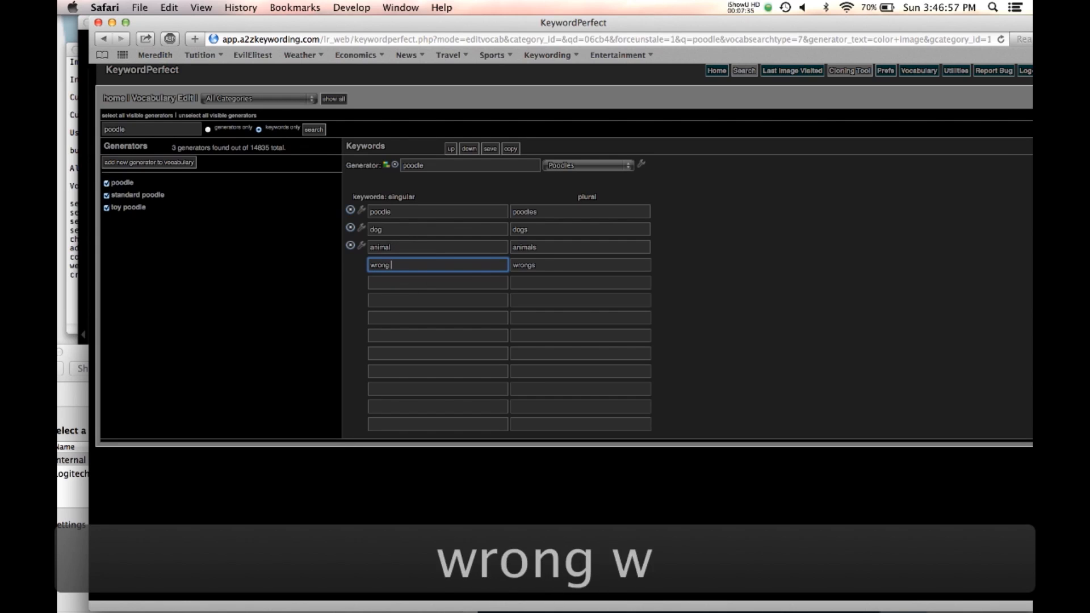
{"action": "type", "text": "ord"}
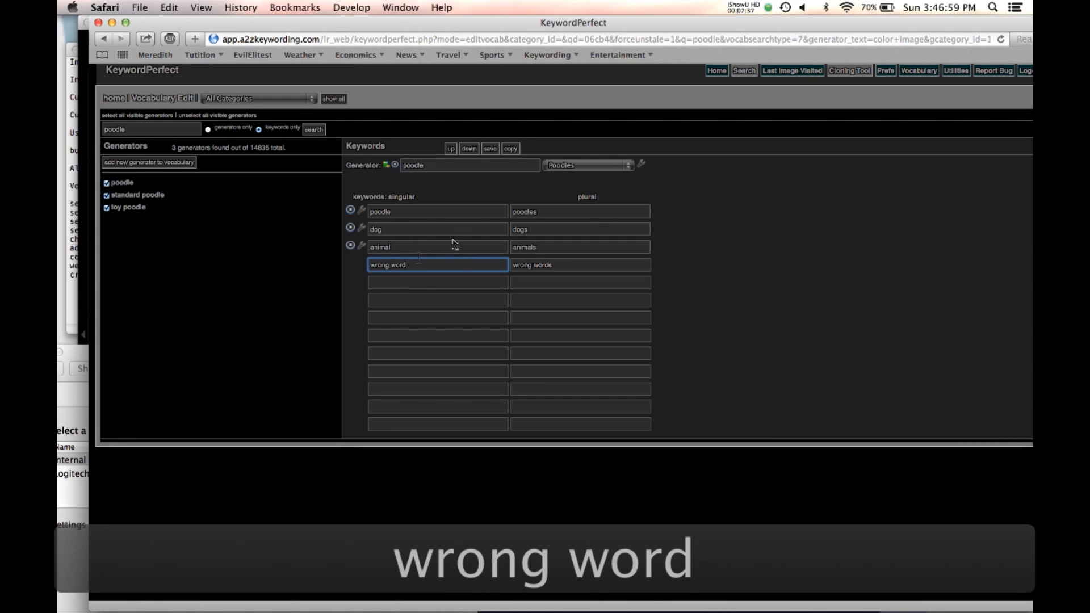
{"action": "left_click", "coordinate": [490, 149]}
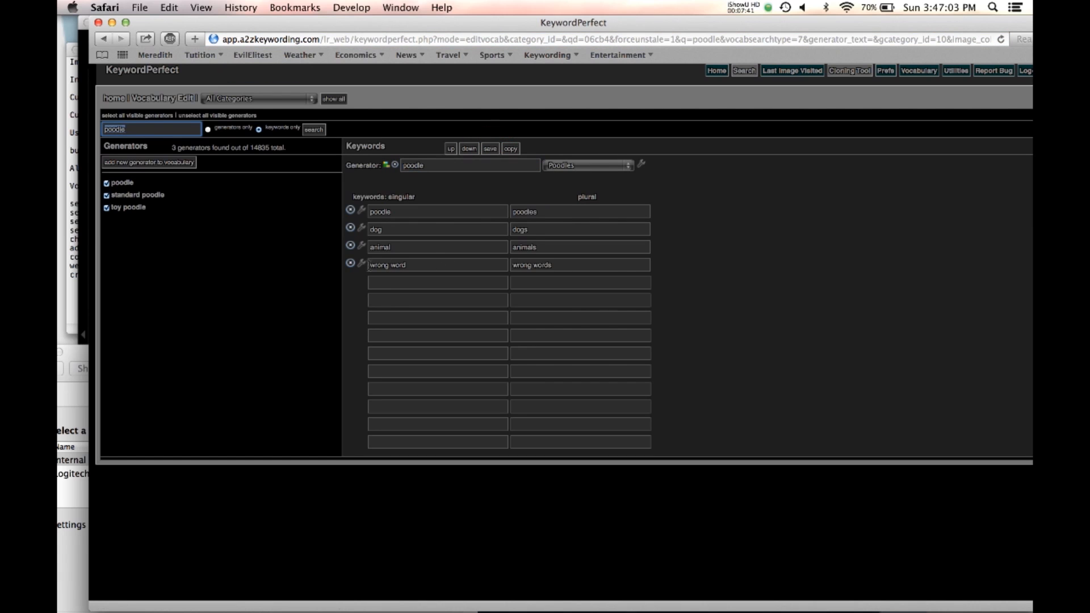
Step: Add the keyword "wrong word" to all three selected poodle generators at once and accept the irreversible change
{"action": "left_click", "coordinate": [361, 263]}
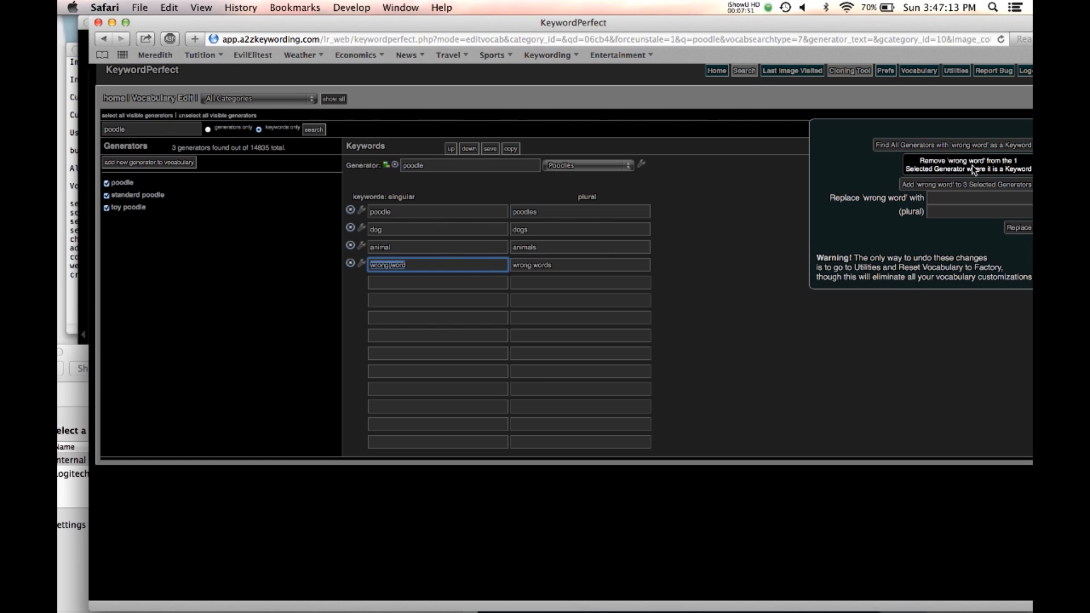
{"action": "left_click", "coordinate": [947, 184]}
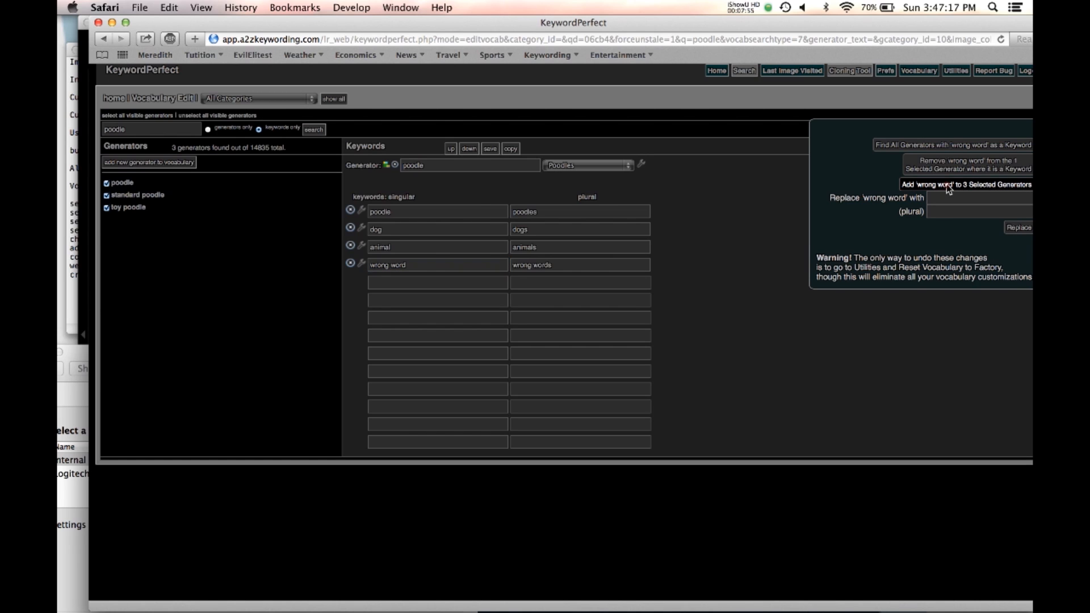
{"action": "left_click", "coordinate": [651, 226]}
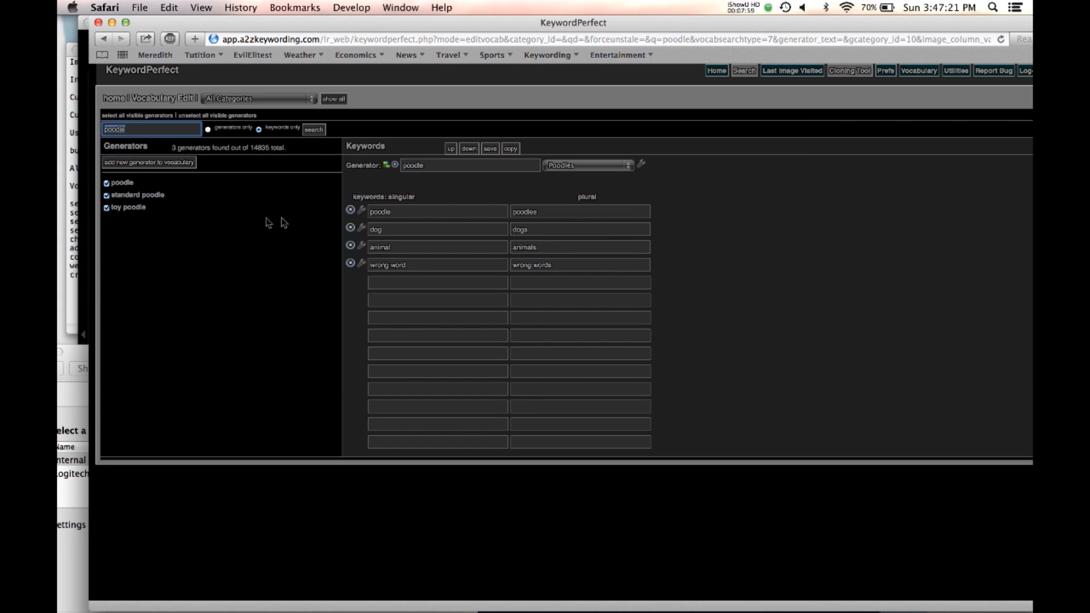
Step: Check the keyword lists of the standard poodle, toy poodle and poodle generators for "wrong word"
{"action": "left_click", "coordinate": [128, 198]}
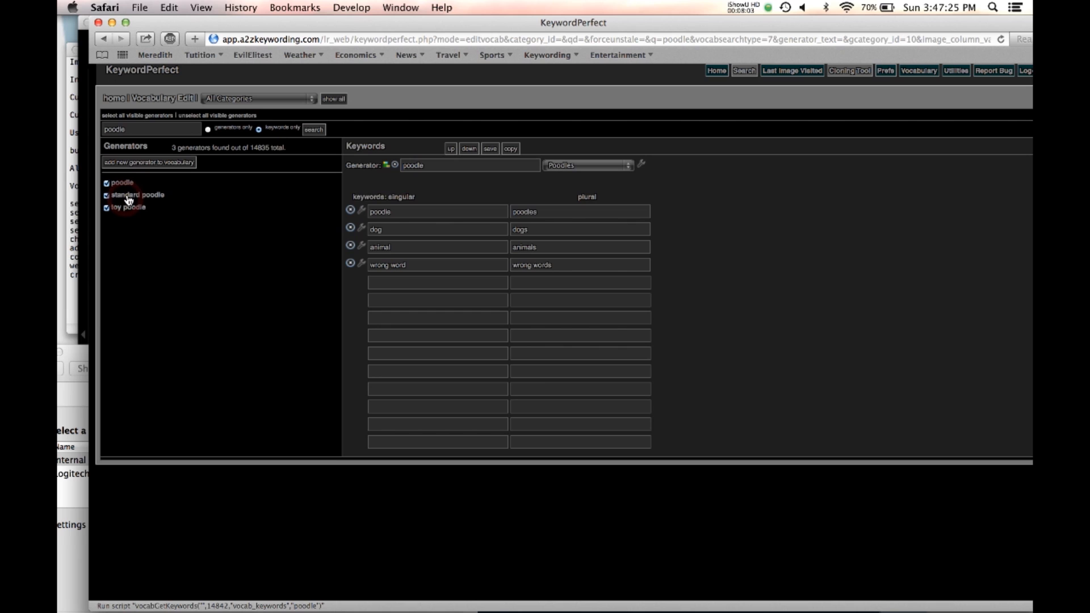
{"action": "left_click", "coordinate": [133, 208]}
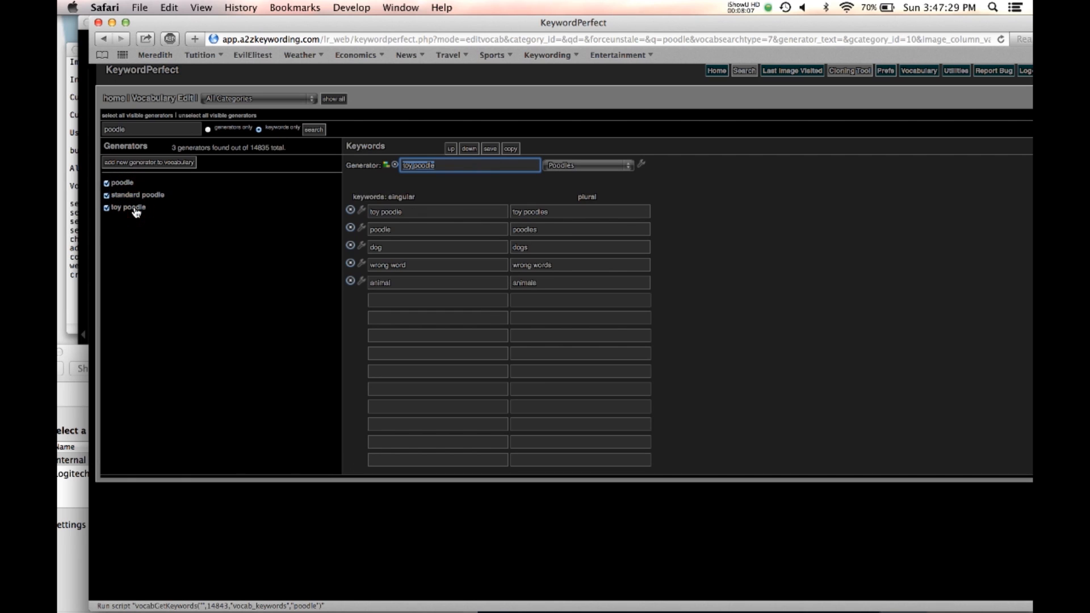
{"action": "left_click", "coordinate": [122, 183]}
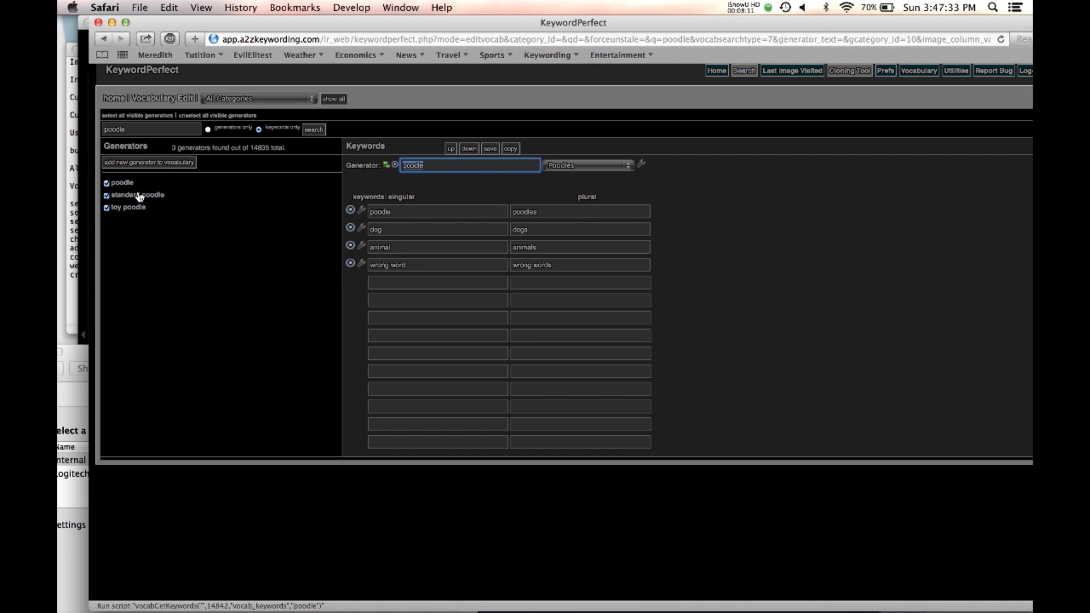
Step: From the standard poodle generator, replace "wrong word" with "right word" and plural "right words" across the selected generators
{"action": "left_click", "coordinate": [138, 196]}
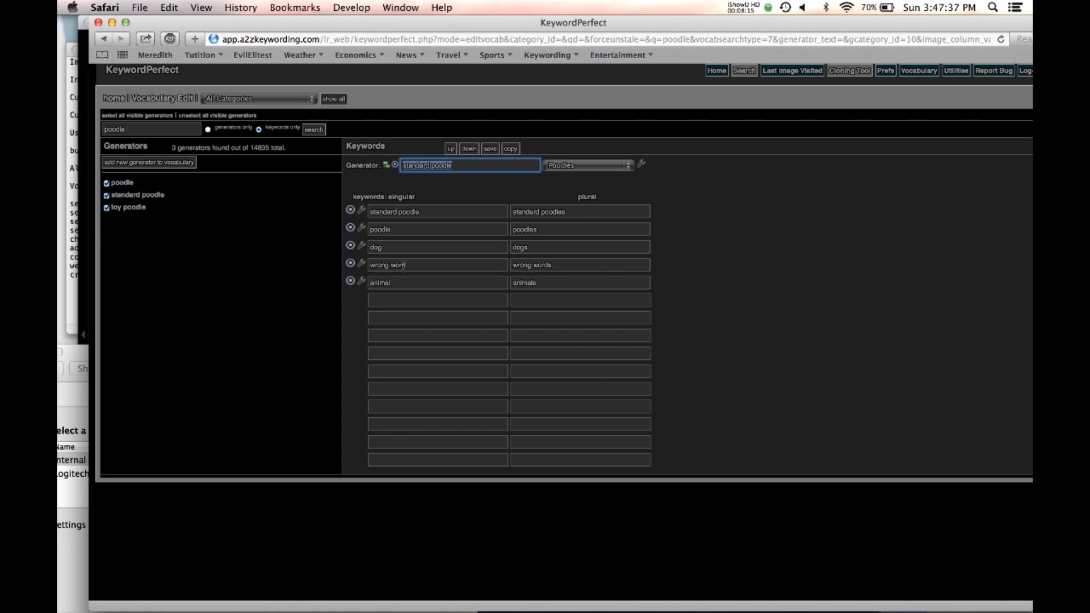
{"action": "left_click", "coordinate": [361, 263]}
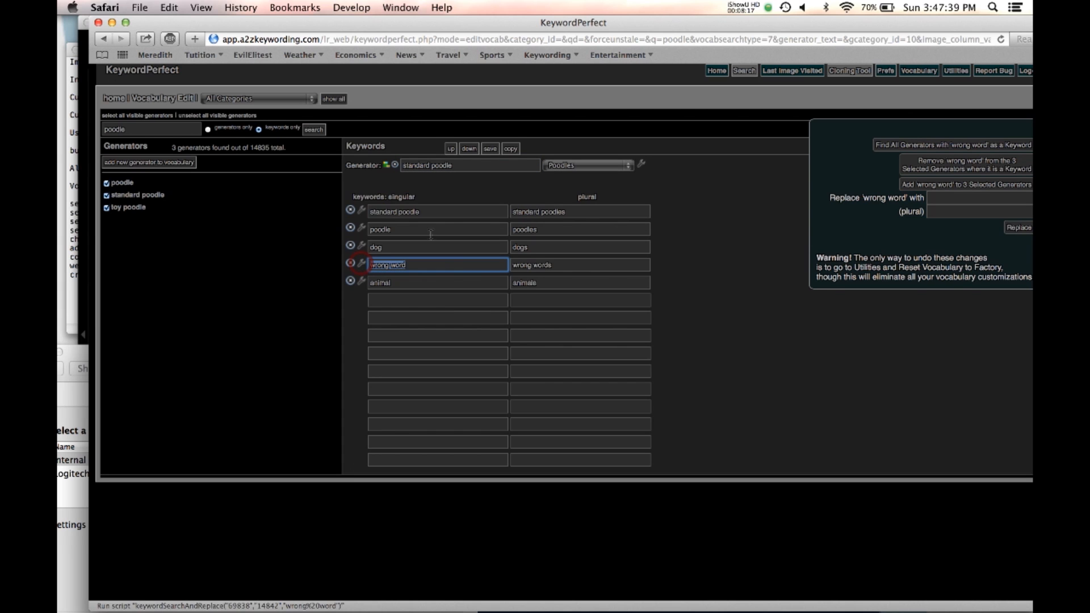
{"action": "left_click", "coordinate": [945, 197]}
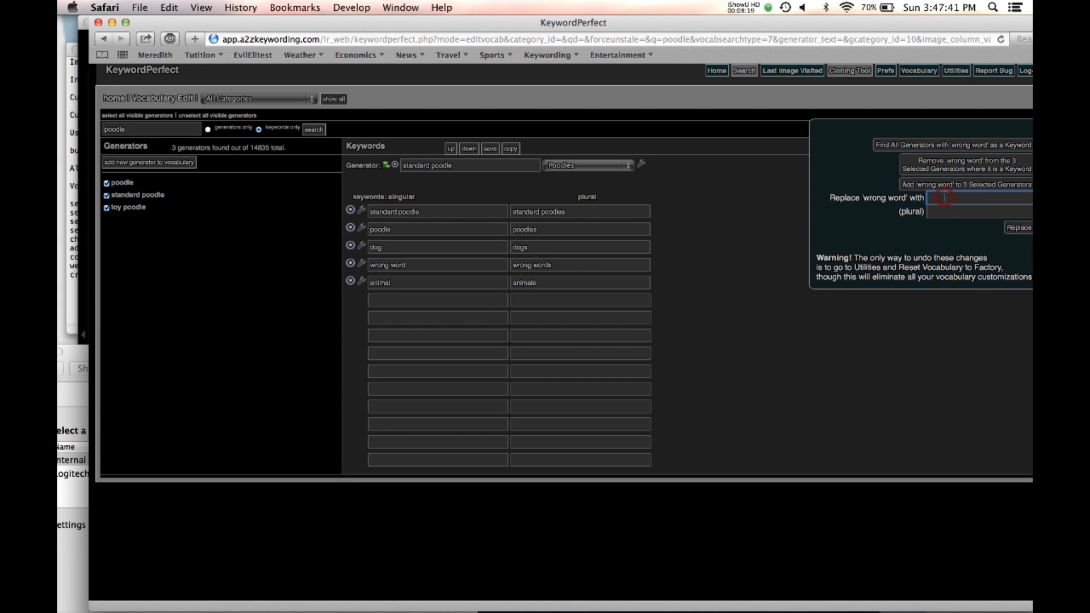
{"action": "left_click_drag", "start_coordinate": [925, 26], "coordinate": [912, 30]}
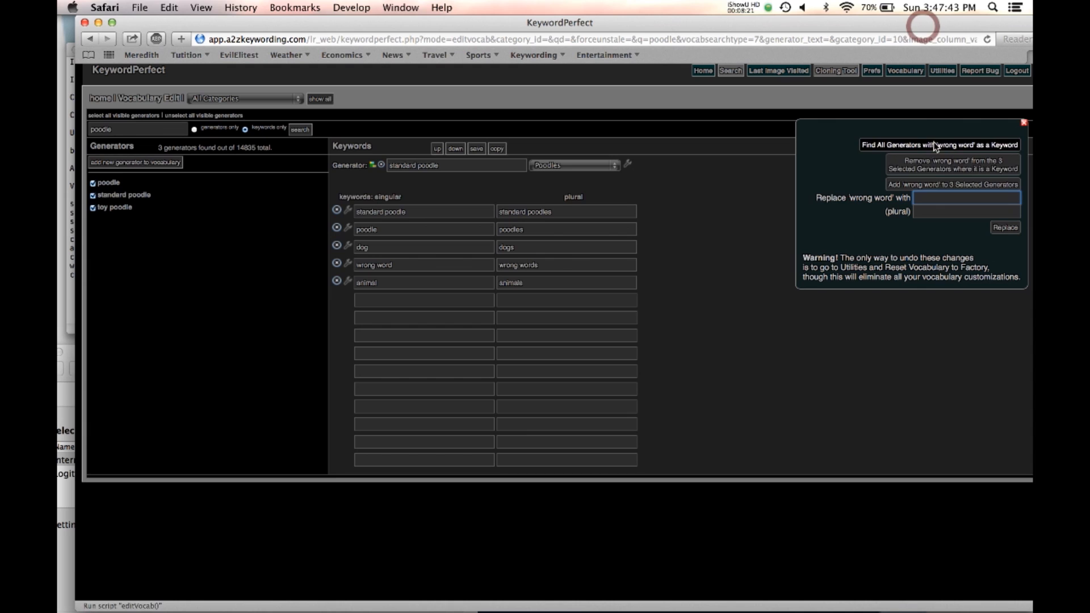
{"action": "type", "text": "rogj"}
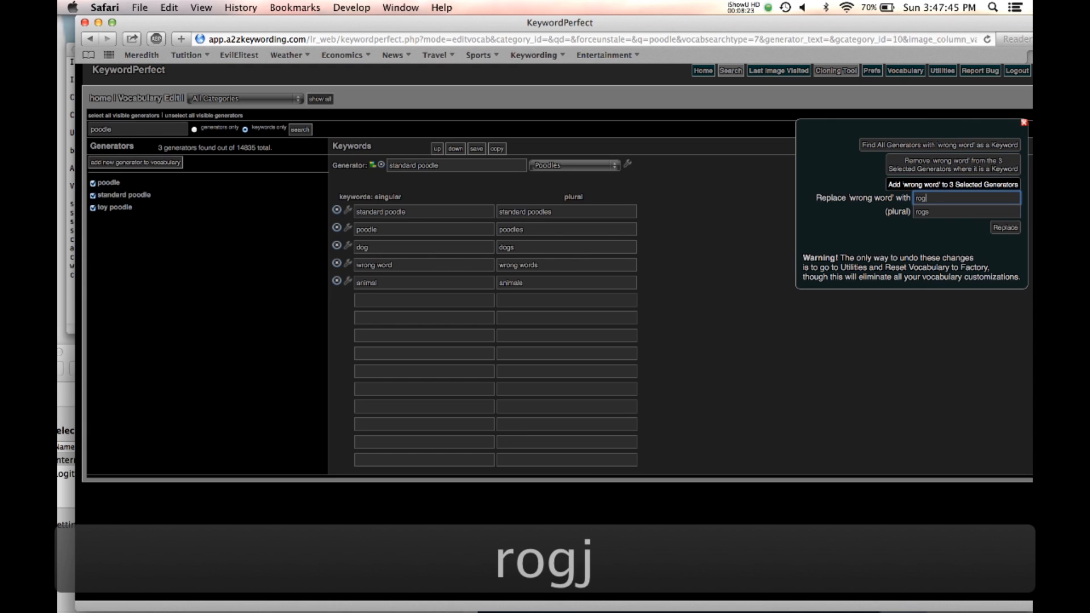
{"action": "key", "text": "BackSpace"}
{"action": "key", "text": "BackSpace"}
{"action": "key", "text": "BackSpace"}
{"action": "type", "text": "igh"}
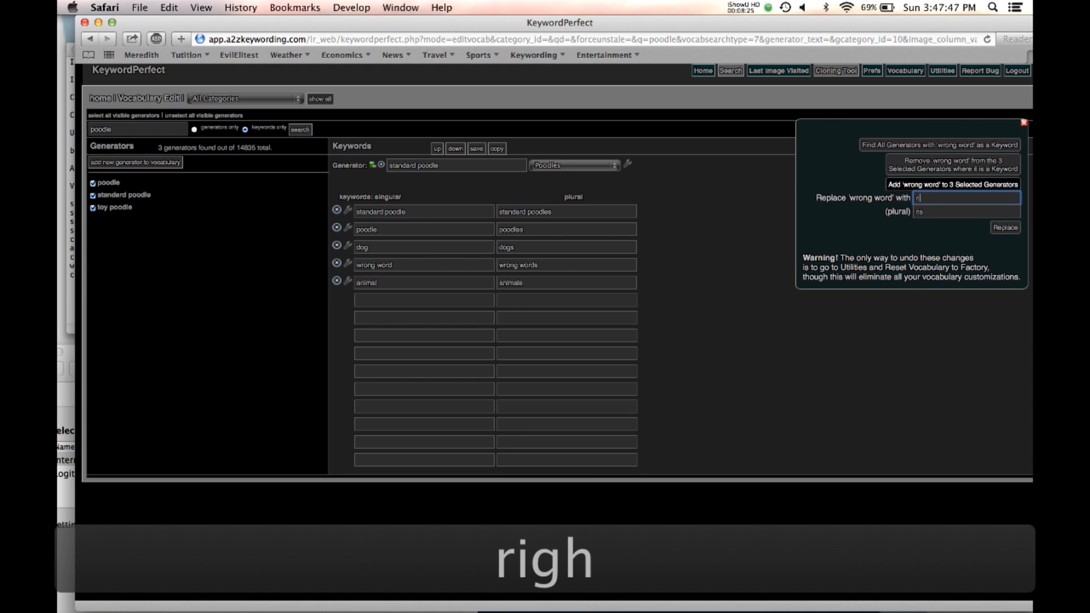
{"action": "type", "text": "t word"}
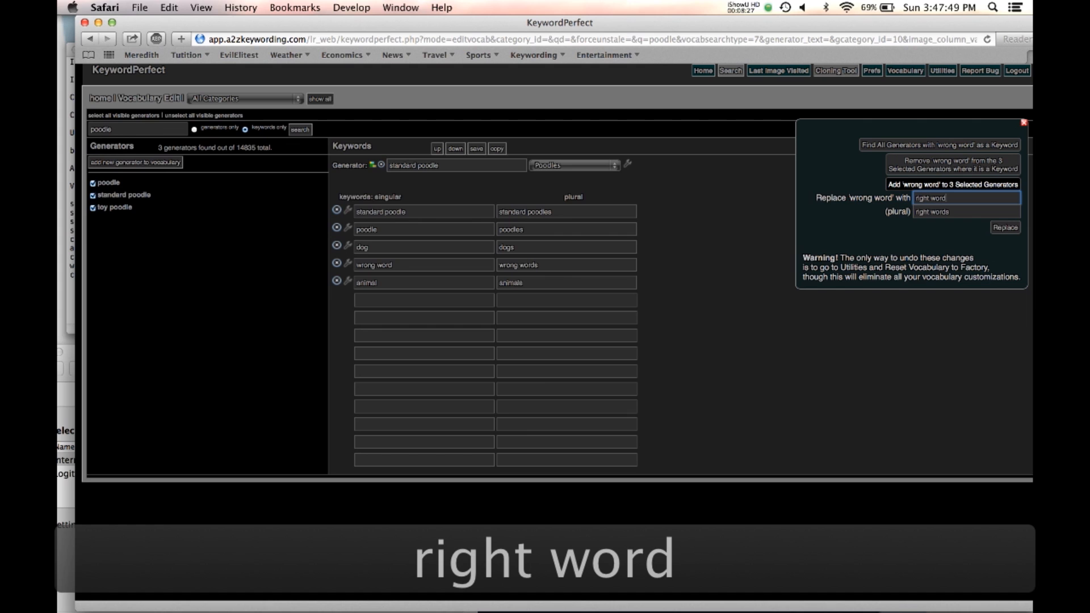
{"action": "left_click", "coordinate": [1006, 228]}
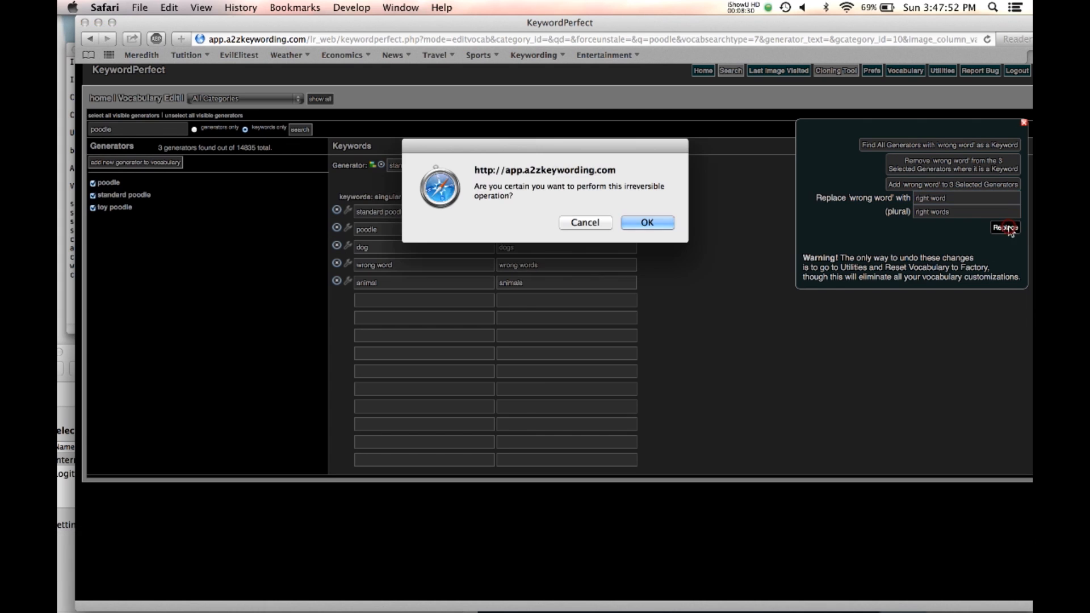
{"action": "left_click", "coordinate": [648, 223]}
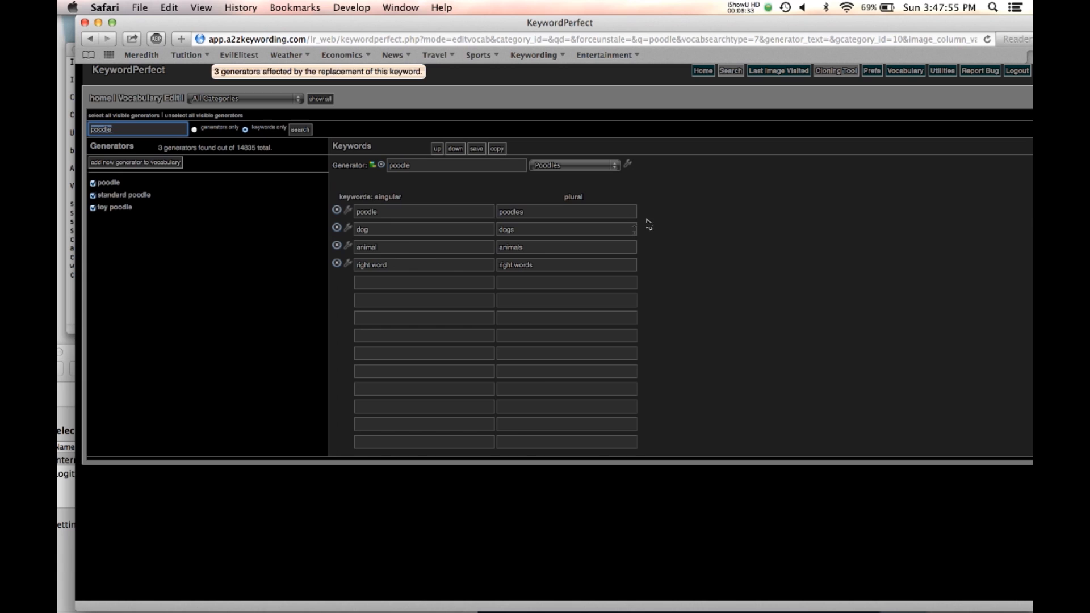
Step: Check the keyword lists of the standard poodle, toy poodle and poodle generators for "right word"
{"action": "left_click", "coordinate": [126, 195]}
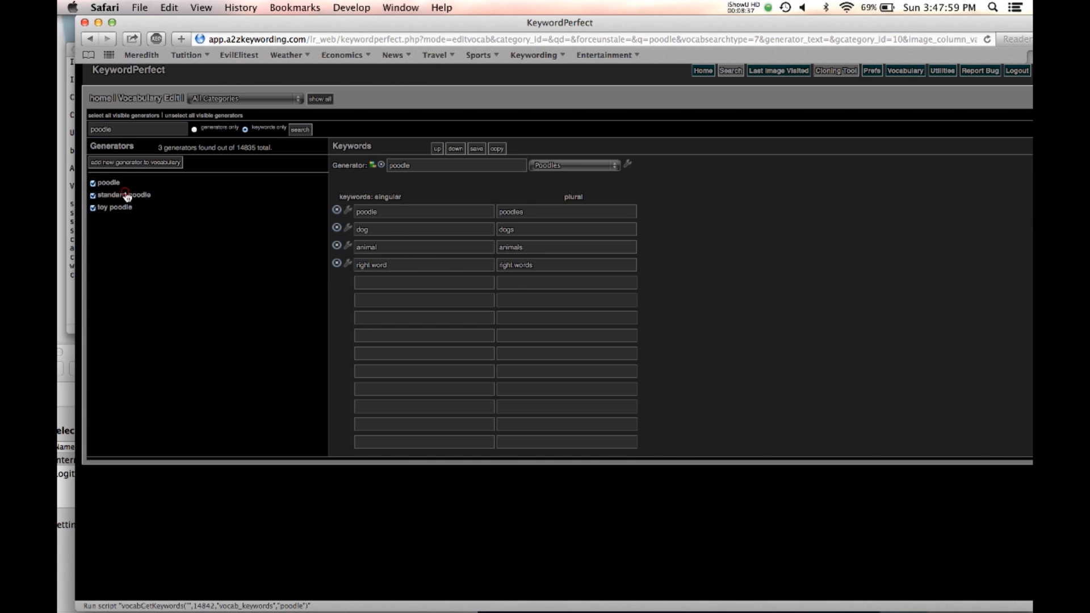
{"action": "left_click", "coordinate": [127, 209]}
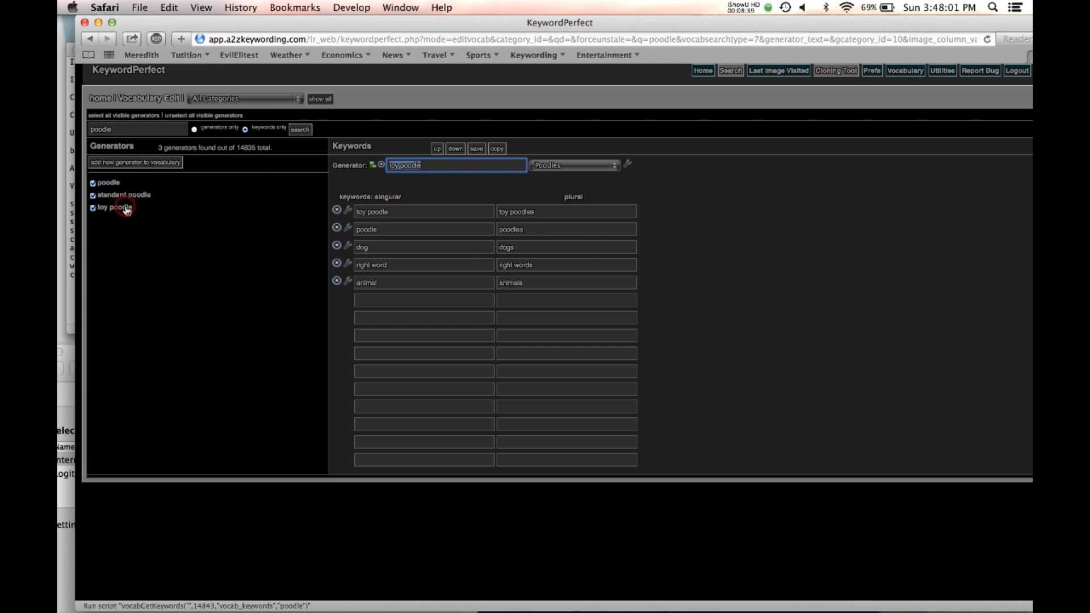
{"action": "left_click", "coordinate": [114, 186]}
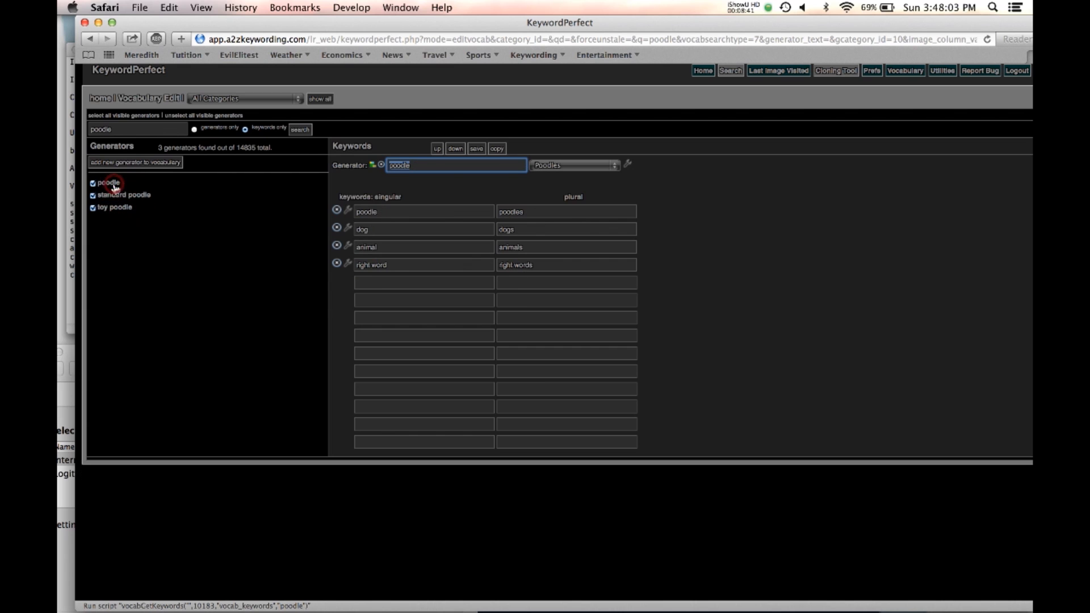
Step: Remove the keyword "right word" from the three selected generators and check the standard poodle and toy poodle keyword lists
{"action": "left_click", "coordinate": [349, 265]}
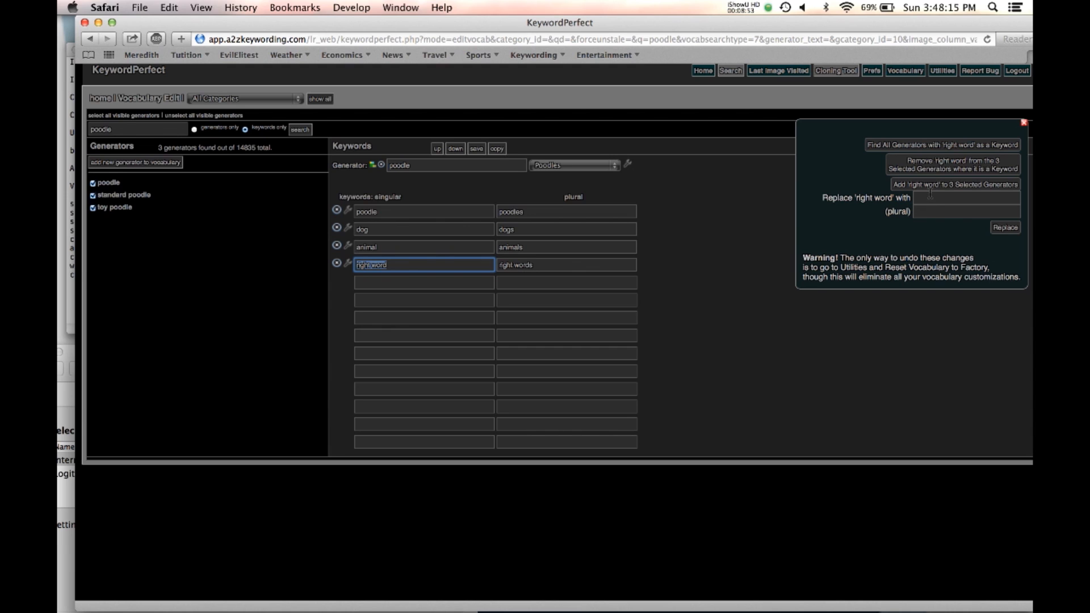
{"action": "left_click", "coordinate": [946, 167]}
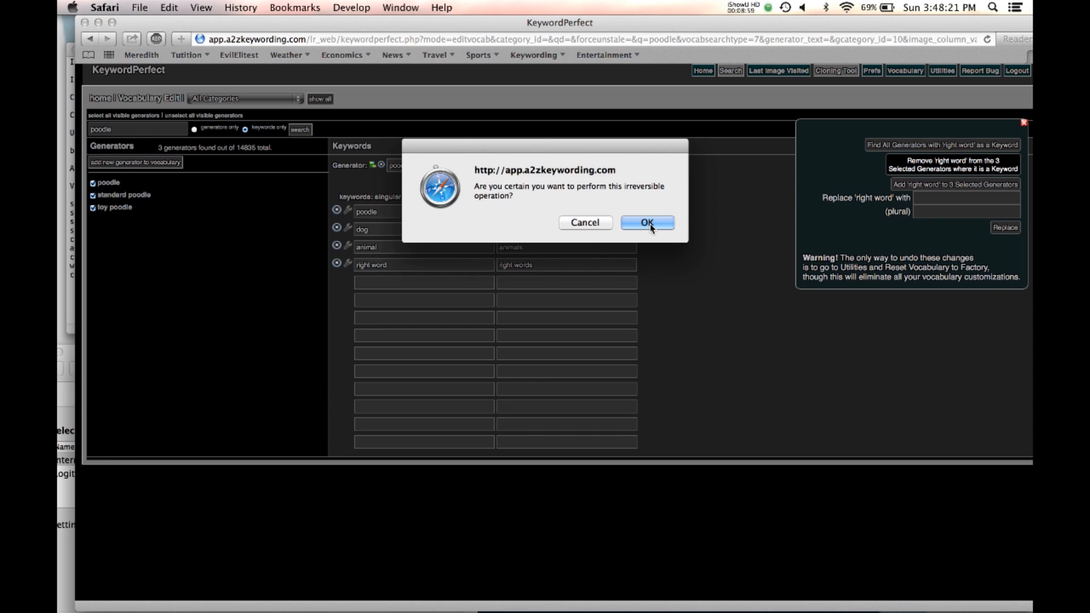
{"action": "left_click", "coordinate": [650, 224]}
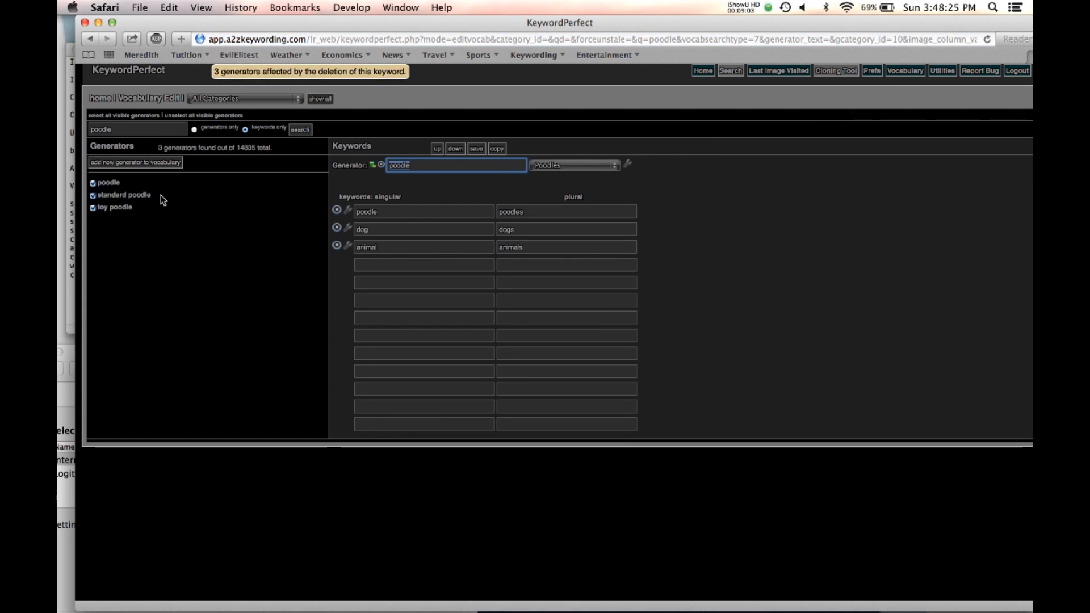
{"action": "left_click", "coordinate": [116, 195]}
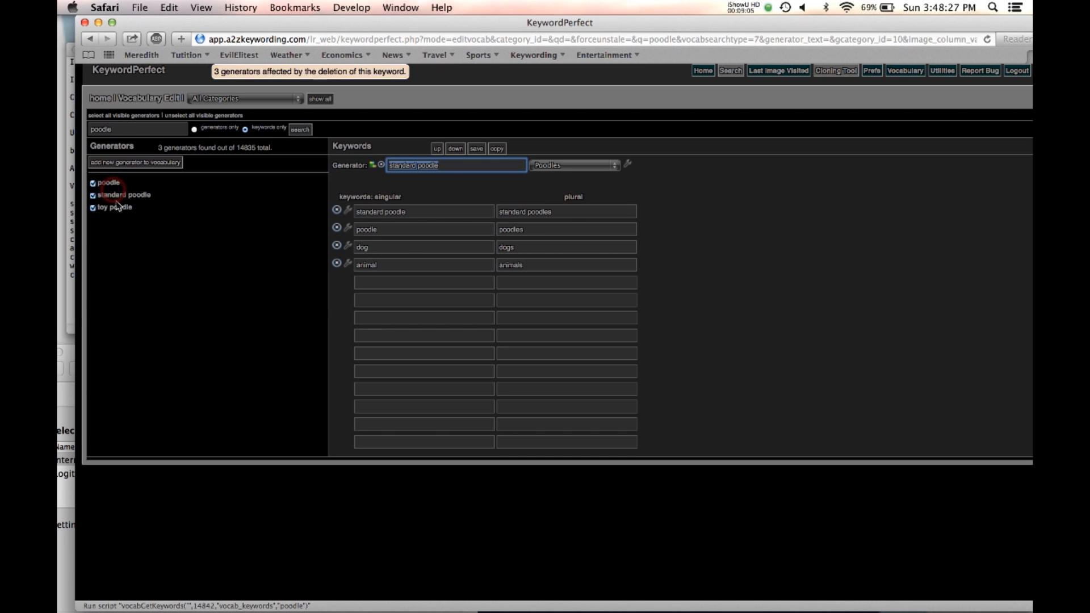
{"action": "left_click", "coordinate": [116, 208]}
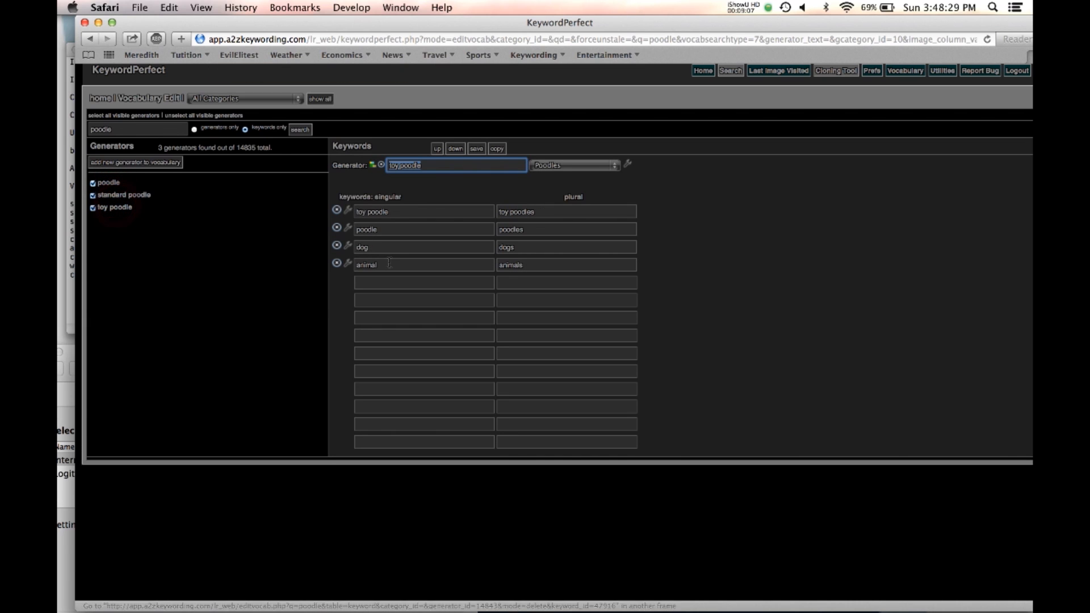
Step: From the toy poodle generator's keyword list, find all generators that have "dog" as a keyword
{"action": "left_click", "coordinate": [349, 248]}
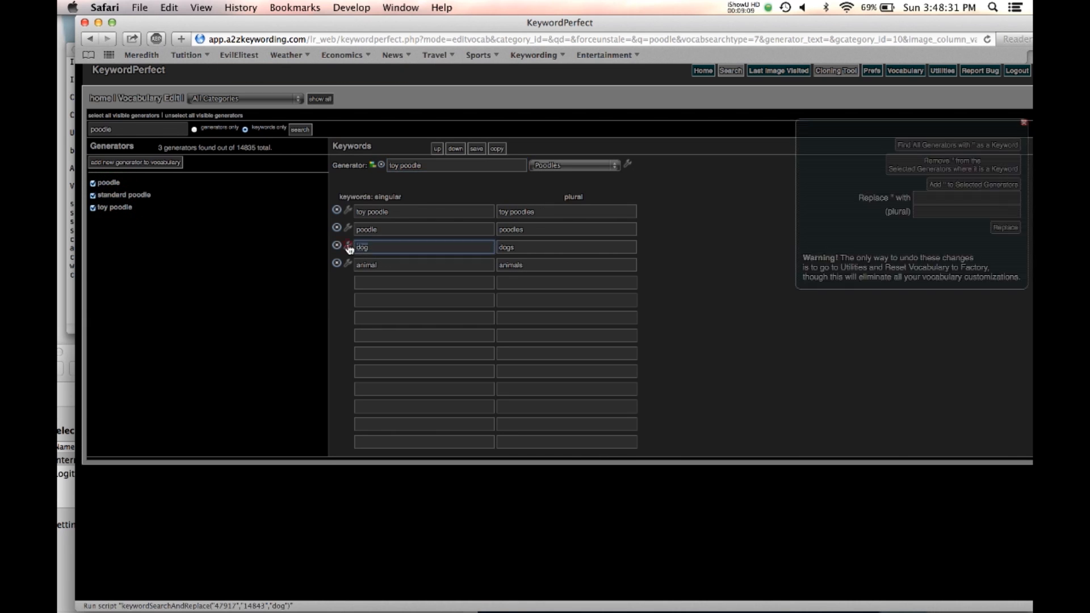
{"action": "left_click", "coordinate": [942, 149]}
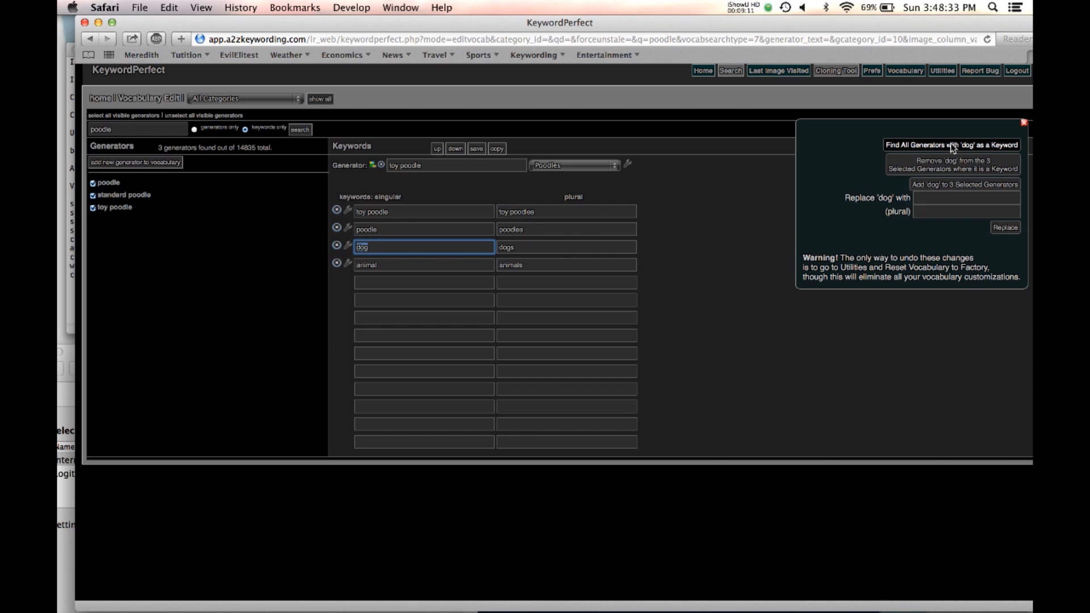